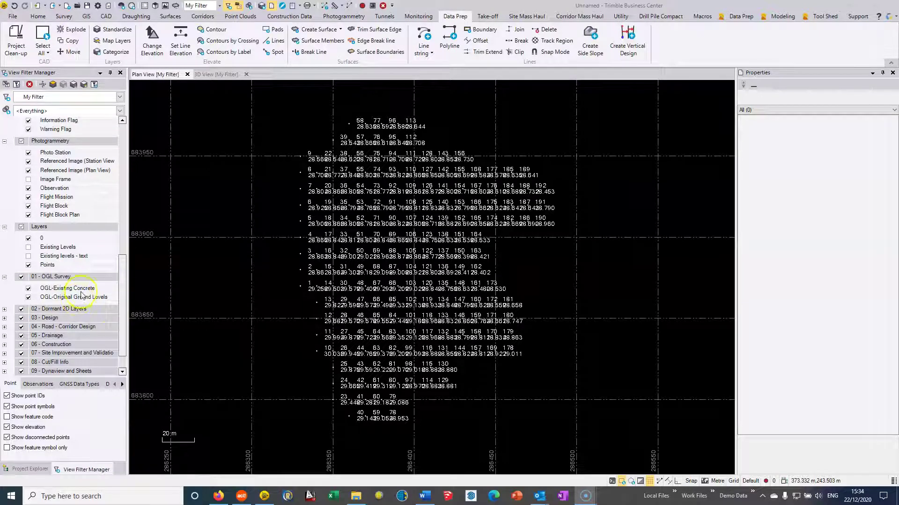
Hide the OGL-Original Ground Levels layer and import Larbert Subset.dwg from the Larbert Subset folder into the project.
left_click(28, 297)
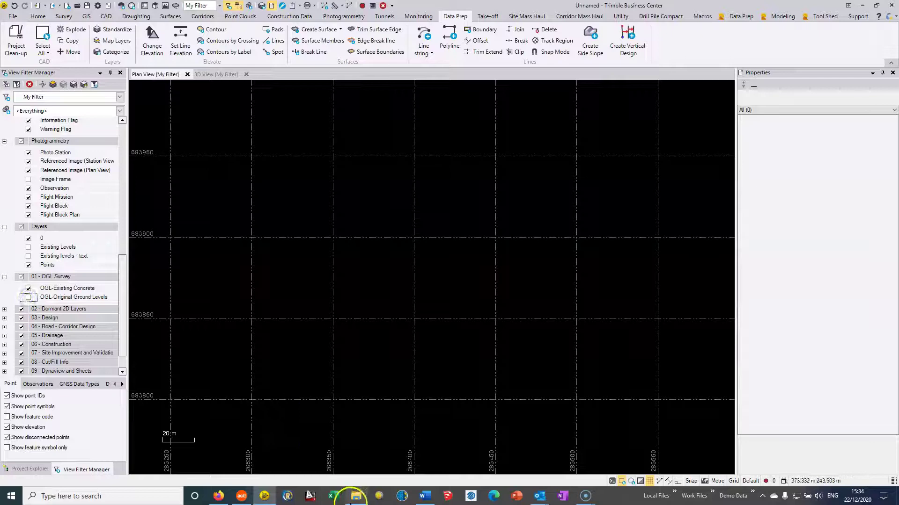
left_click(355, 495)
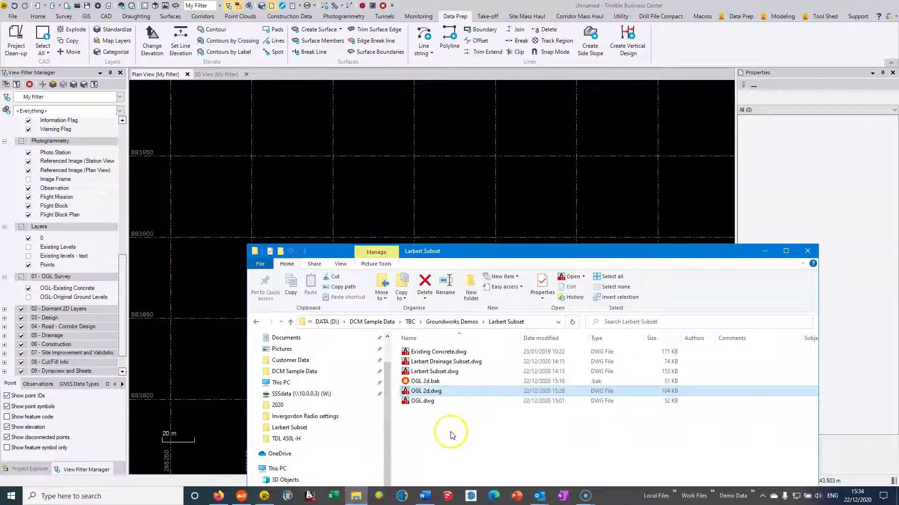
left_click(454, 427)
left_click(452, 352)
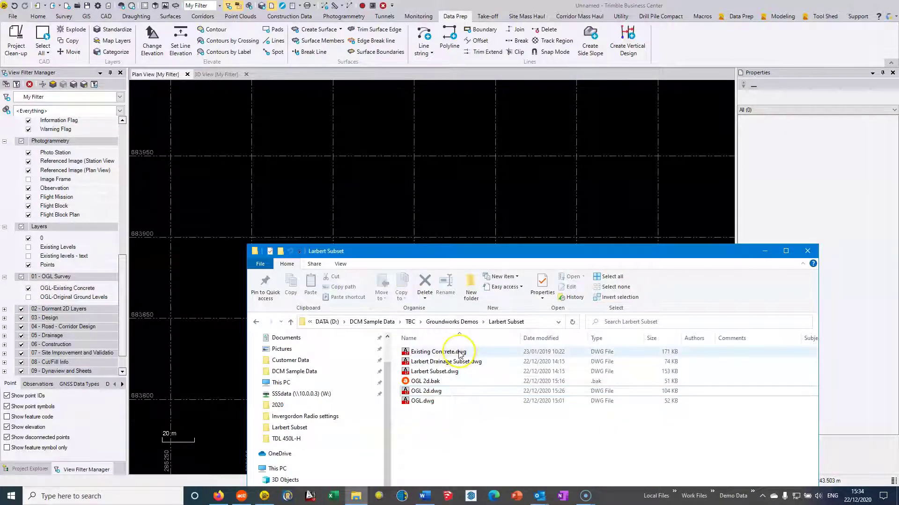
left_click_drag(444, 372, 487, 168)
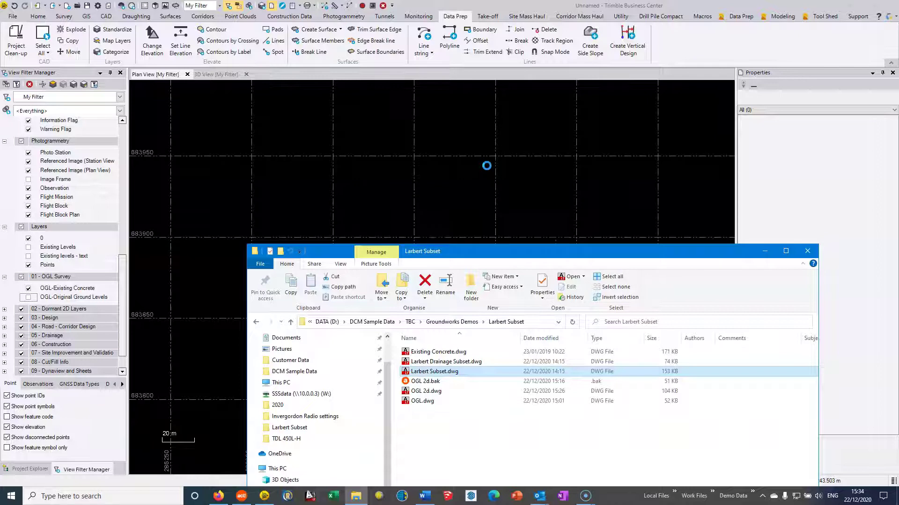
left_click(487, 170)
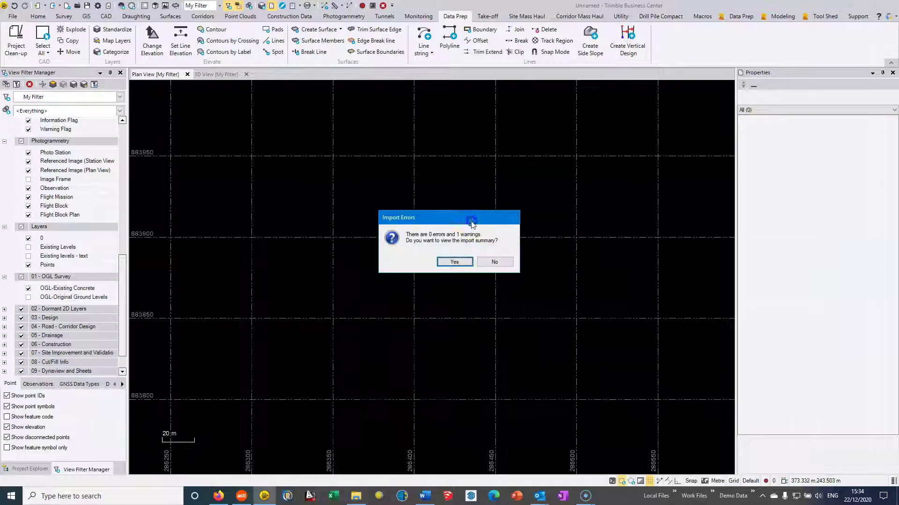
left_click(453, 262)
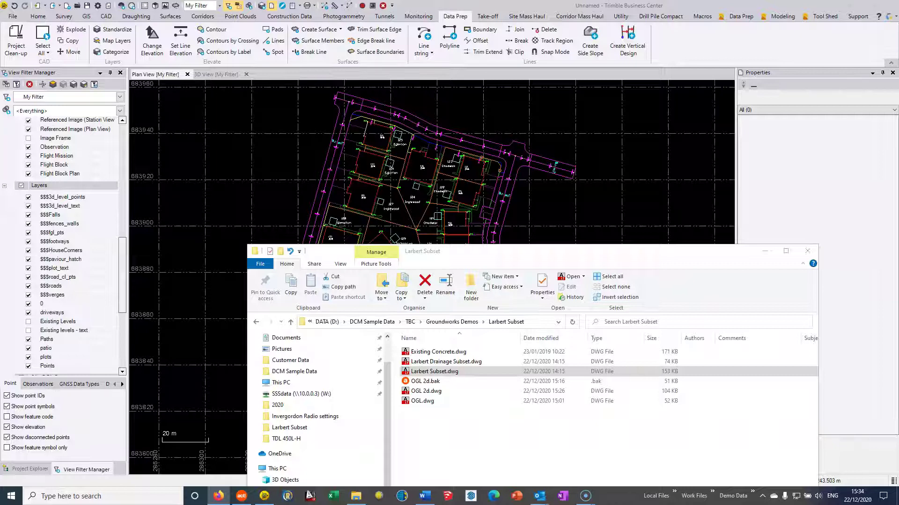
Examine the imported site plan, checking the plots, finished floor levels, spot levels and road levels across the site.
left_click(616, 210)
scroll(472, 320, "up", 1)
scroll(406, 227, "up", 2)
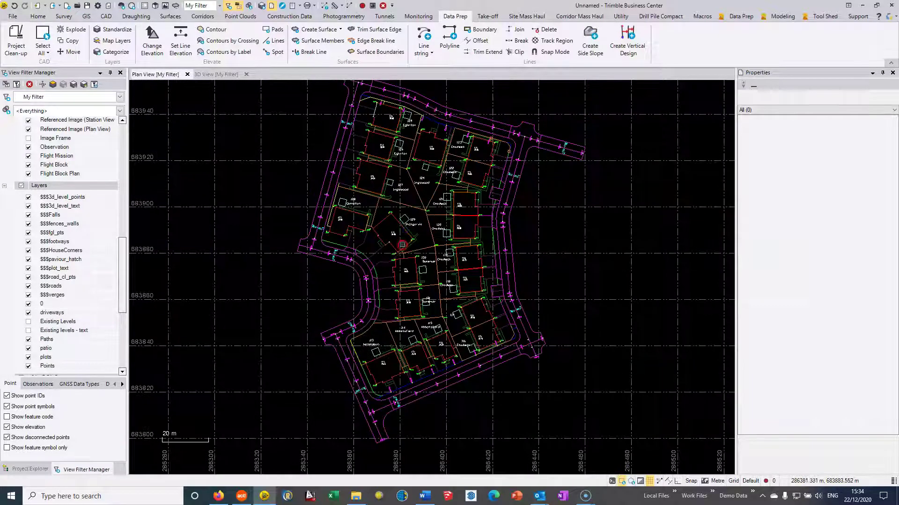
scroll(398, 234, "down", 2)
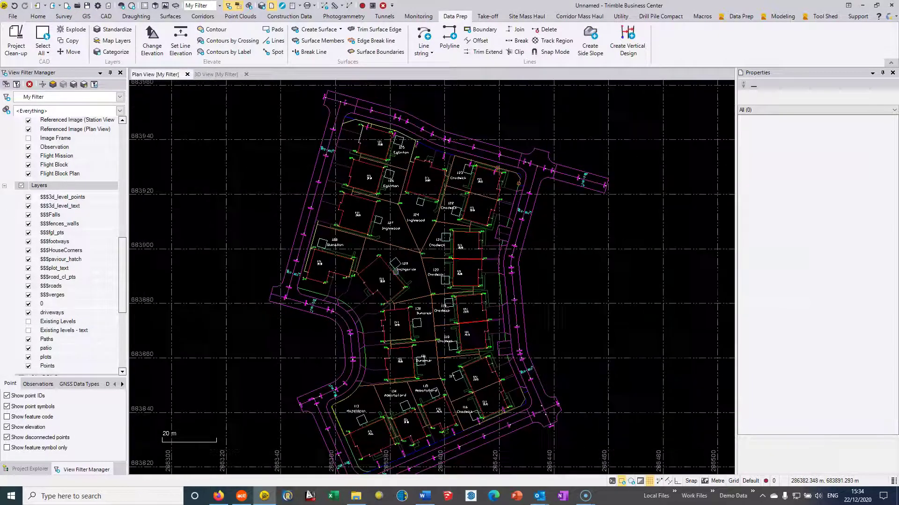
scroll(392, 260, "up", 2)
scroll(341, 335, "down", 1)
scroll(345, 315, "up", 1)
scroll(464, 237, "up", 1)
middle_click_drag(464, 237, 383, 352)
middle_click_drag(340, 253, 502, 383)
middle_click_drag(529, 288, 278, 139)
middle_click_drag(409, 343, 538, 85)
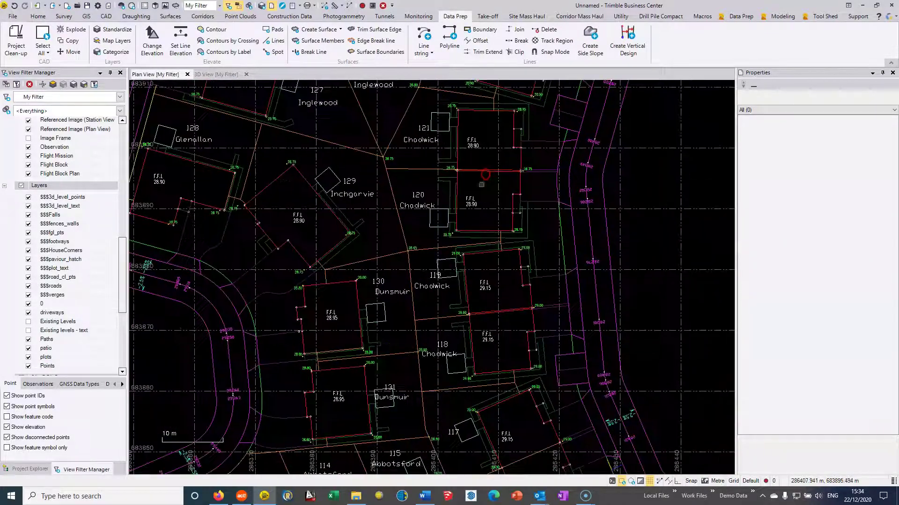
middle_click_drag(492, 363, 435, 168)
middle_click_drag(439, 239, 552, 337)
middle_click_drag(243, 197, 462, 217)
middle_click_drag(486, 94, 498, 281)
middle_click_drag(473, 211, 399, 360)
middle_click_drag(439, 204, 395, 337)
middle_click_drag(561, 333, 324, 193)
middle_click_drag(574, 350, 456, 186)
scroll(456, 185, "down", 1)
middle_click_drag(387, 248, 335, 150)
Inspect the imported drawing in the 3D view, comparing the height of the design linework with the surveyed points.
left_click(219, 74)
left_click_drag(431, 373, 379, 318)
left_click_drag(422, 197, 433, 333)
scroll(433, 333, "up", 5)
scroll(433, 334, "down", 5)
left_click_drag(477, 300, 474, 210)
scroll(466, 197, "up", 5)
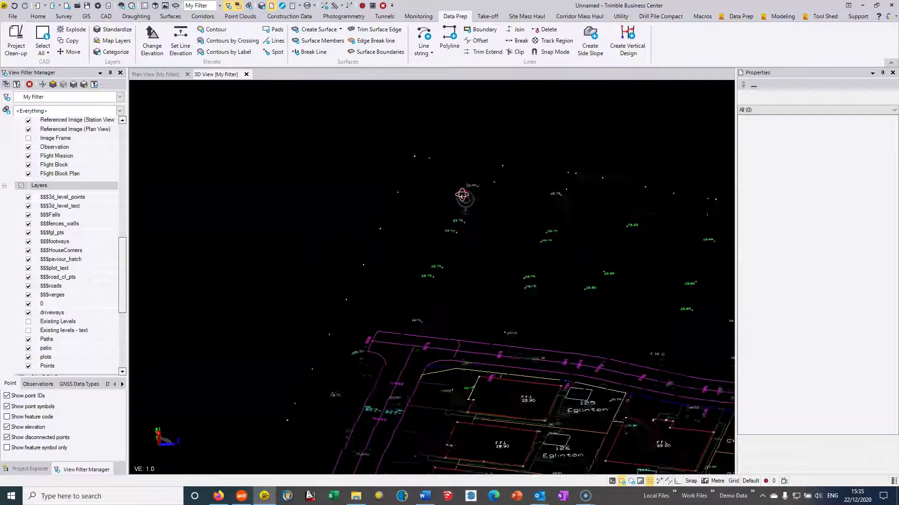
left_click_drag(515, 251, 417, 205)
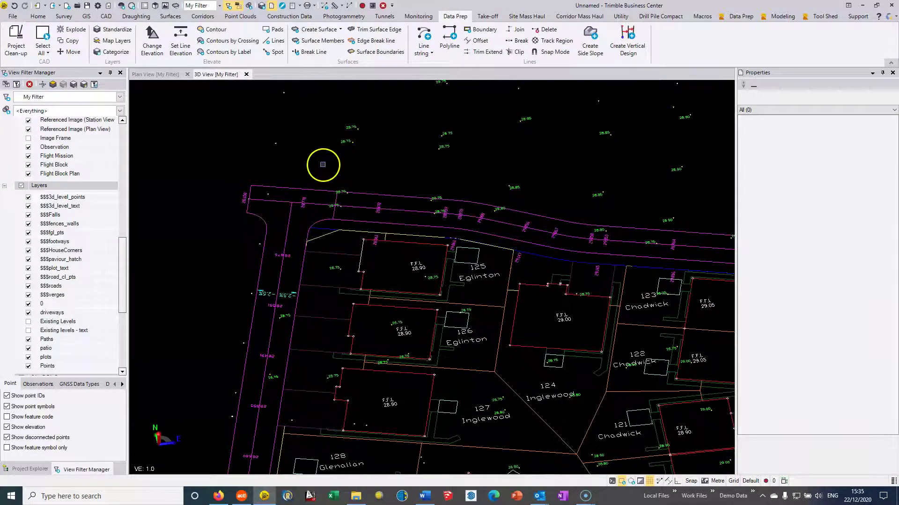
left_click_drag(315, 177, 316, 294)
scroll(281, 265, "up", 5)
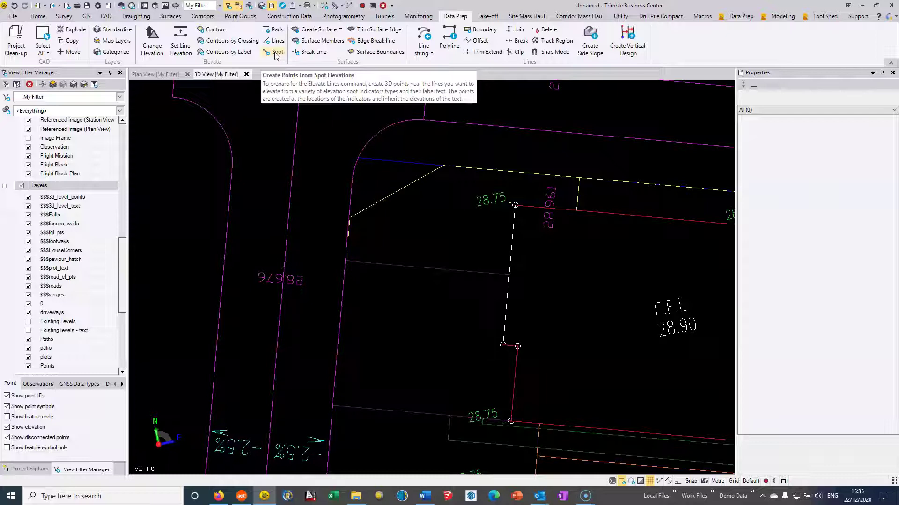
scroll(317, 211, "down", 5)
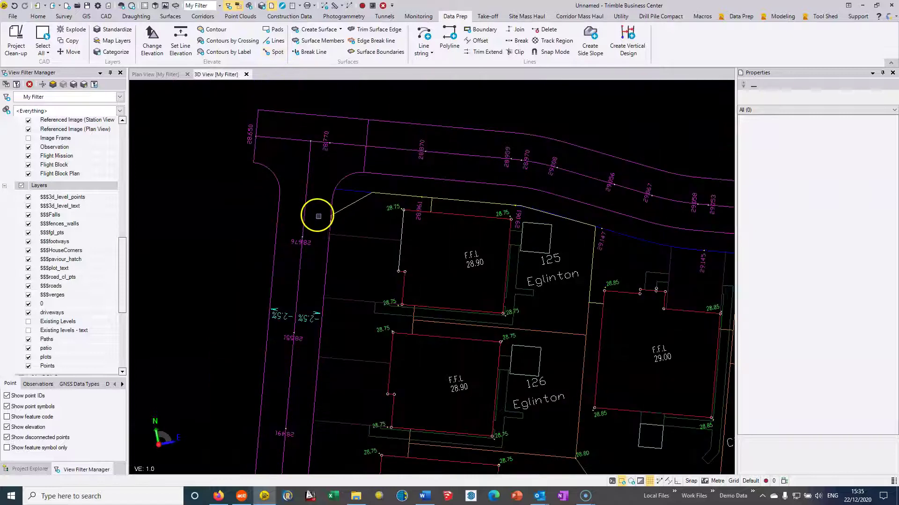
middle_click_drag(378, 278, 381, 249)
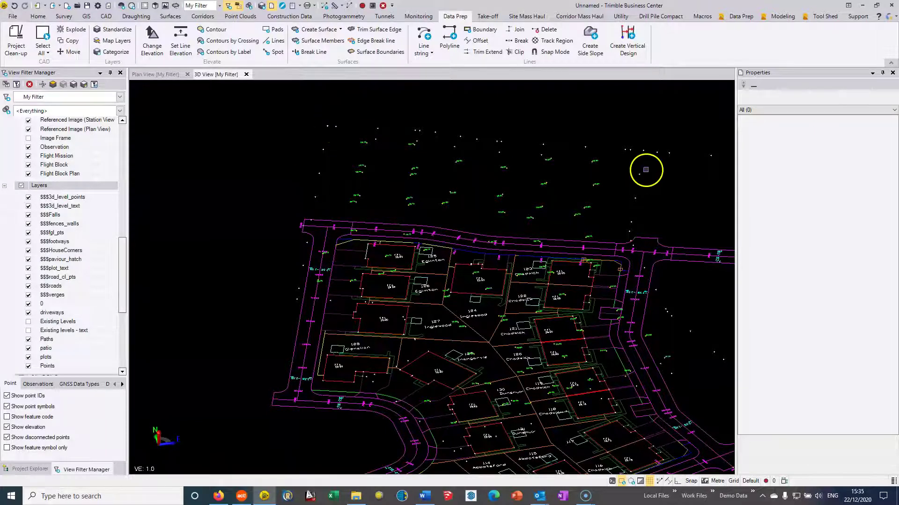
scroll(585, 200, "down", 1)
scroll(585, 199, "down", 1)
middle_click_drag(535, 199, 528, 294)
middle_click_drag(487, 273, 416, 206)
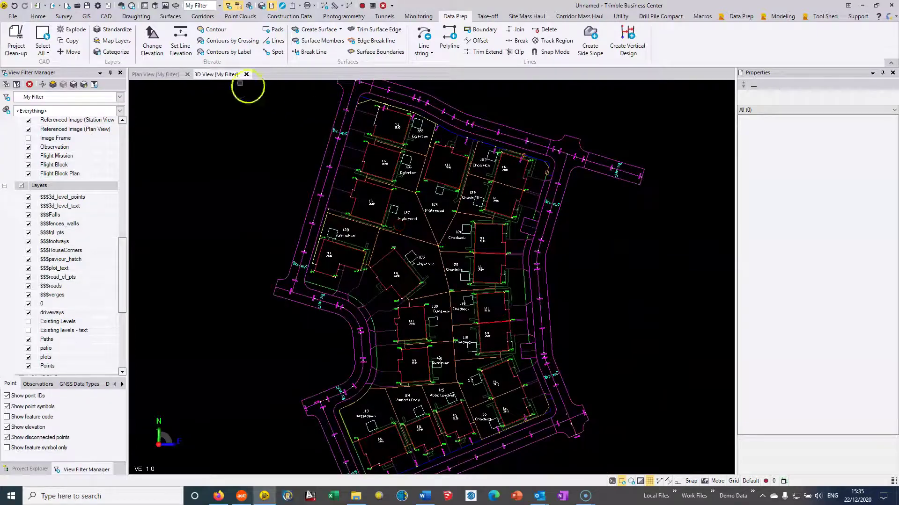
Return to the plan view and review the imported drawing alongside its list of source layers.
left_click(164, 76)
scroll(336, 235, "down", 1)
middle_click_drag(345, 206, 367, 276)
middle_click_drag(376, 201, 378, 224)
scroll(357, 246, "down", 1)
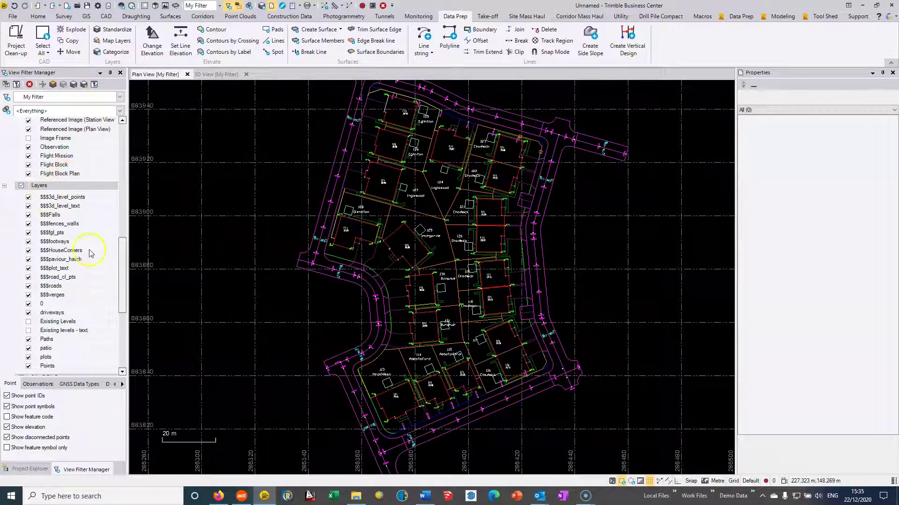
mouse_move(122, 259)
left_mouse_down()
mouse_move(122, 281)
mouse_move(122, 258)
left_mouse_up()
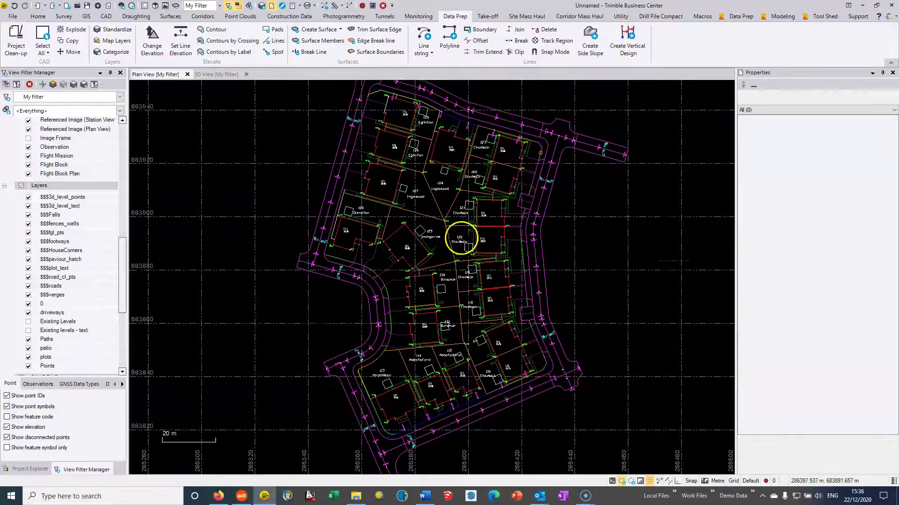
middle_click_drag(461, 237, 460, 282)
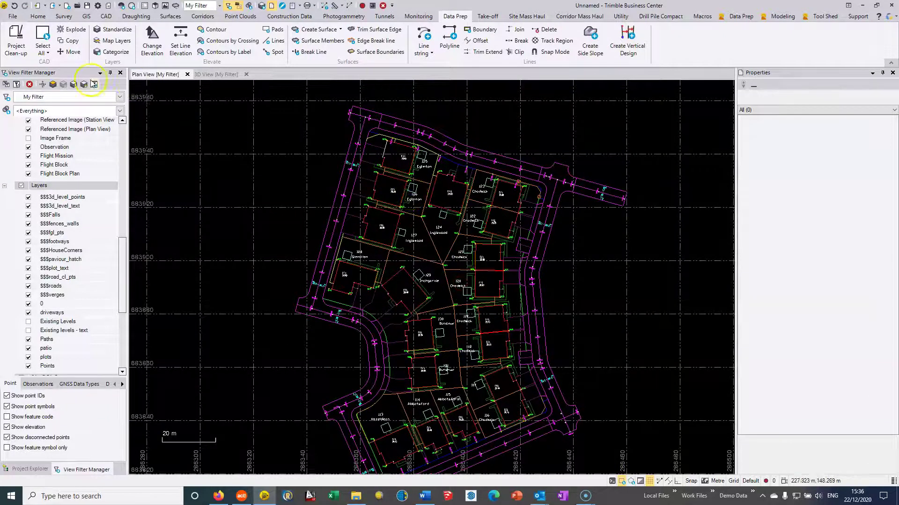
left_click(106, 16)
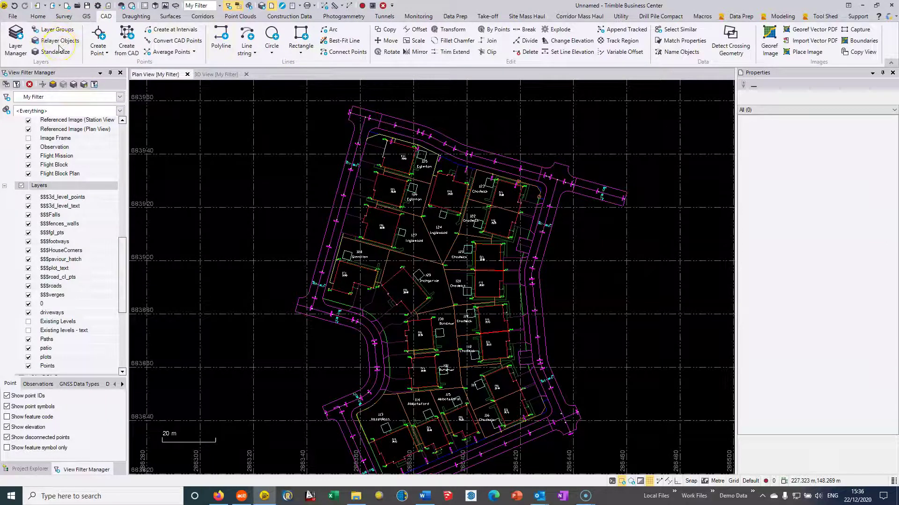
left_click(487, 17)
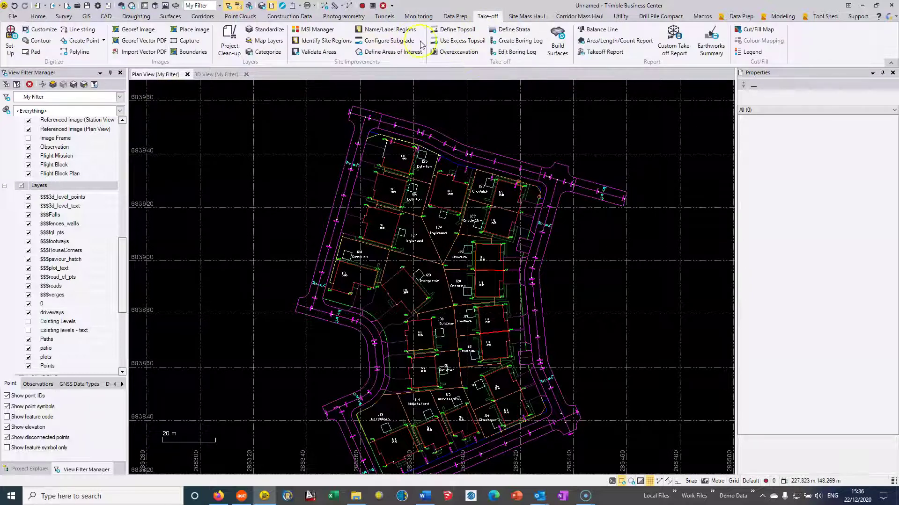
left_click(274, 44)
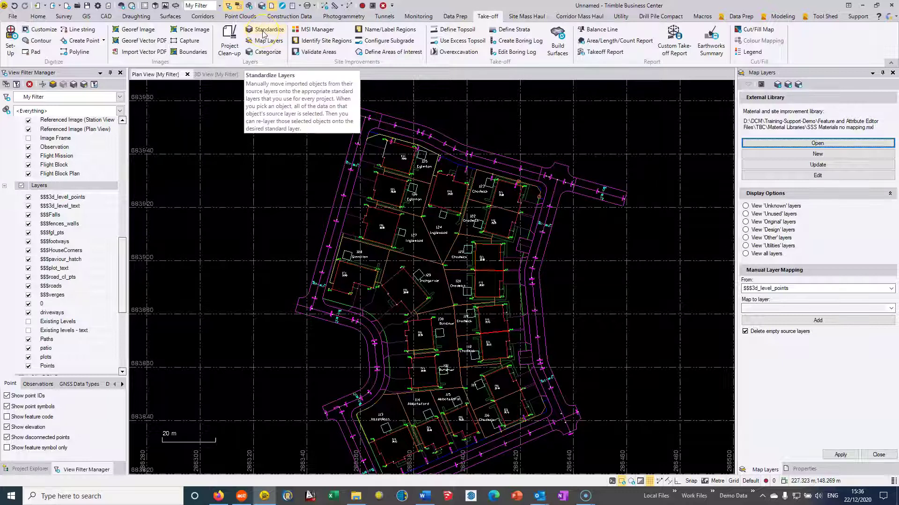
left_click(892, 73)
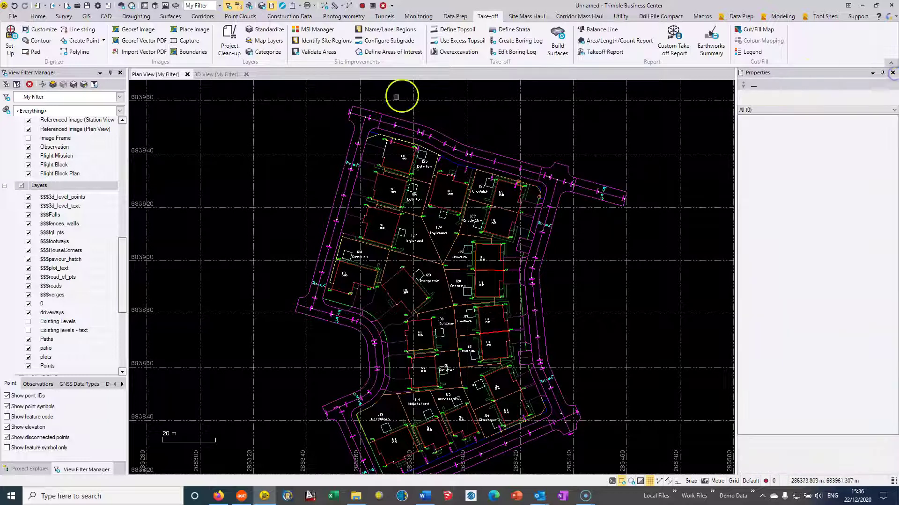
Use Standardize Layers to move all house outlines from the plots source layer to the DES-Plots layer.
left_click(106, 16)
left_click(52, 51)
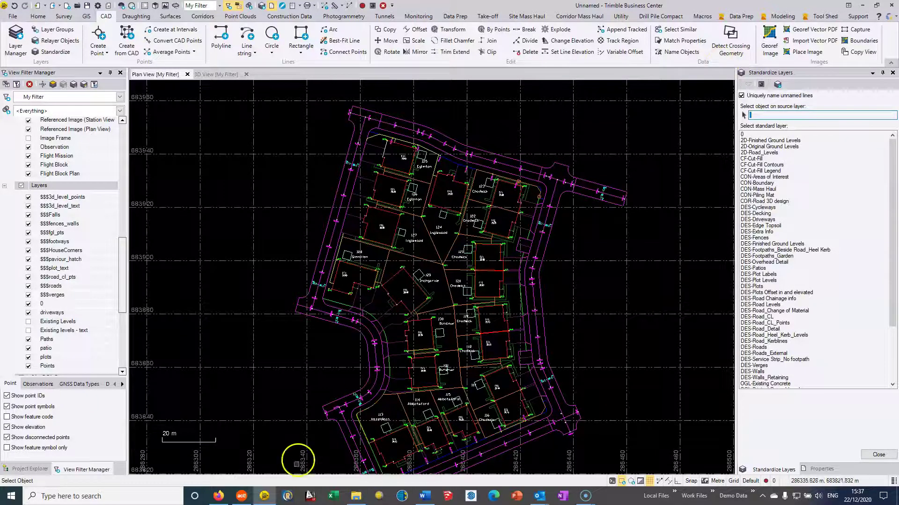
scroll(408, 268, "up", 1)
scroll(352, 207, "up", 1)
scroll(399, 136, "up", 2)
scroll(425, 198, "up", 1)
left_click(427, 178)
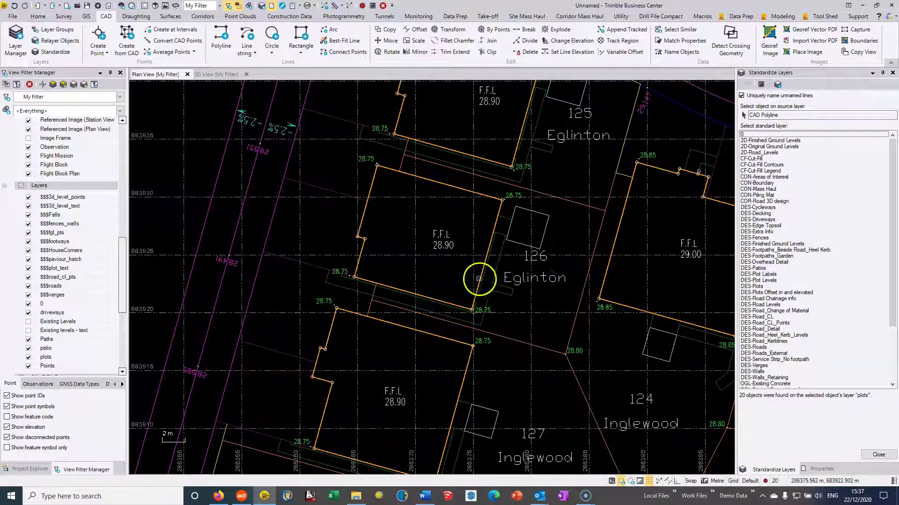
left_click_drag(895, 181, 895, 271)
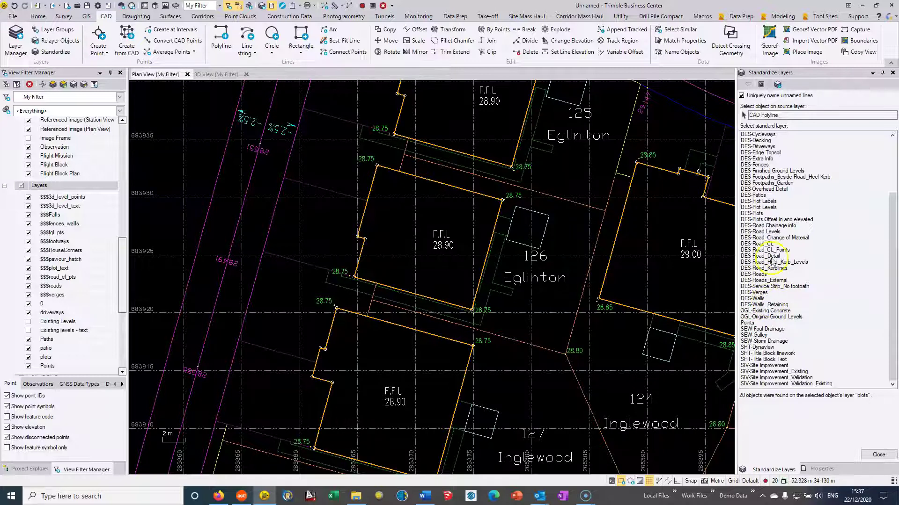
left_click(759, 215)
Move the plot and F.F.L text to the DES-Plot Levels layer, and hide the 03 - Design layer group.
left_click(415, 245)
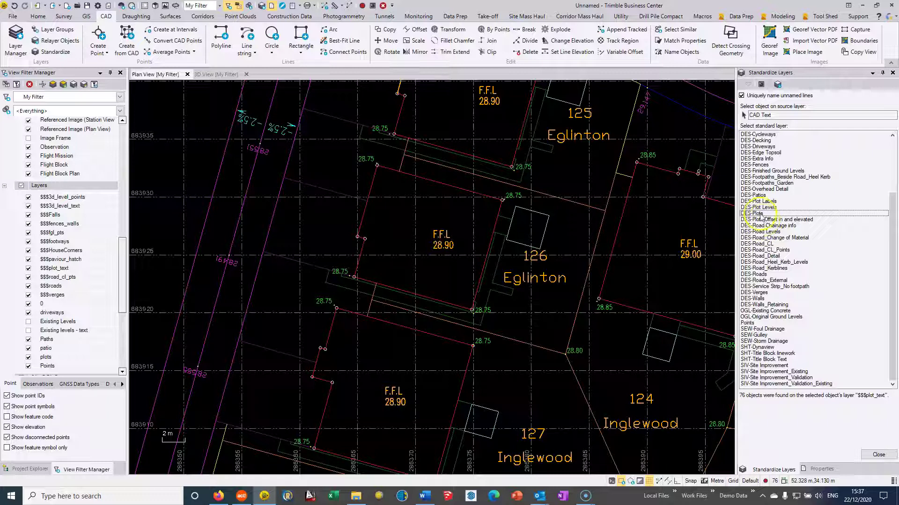
left_click(760, 208)
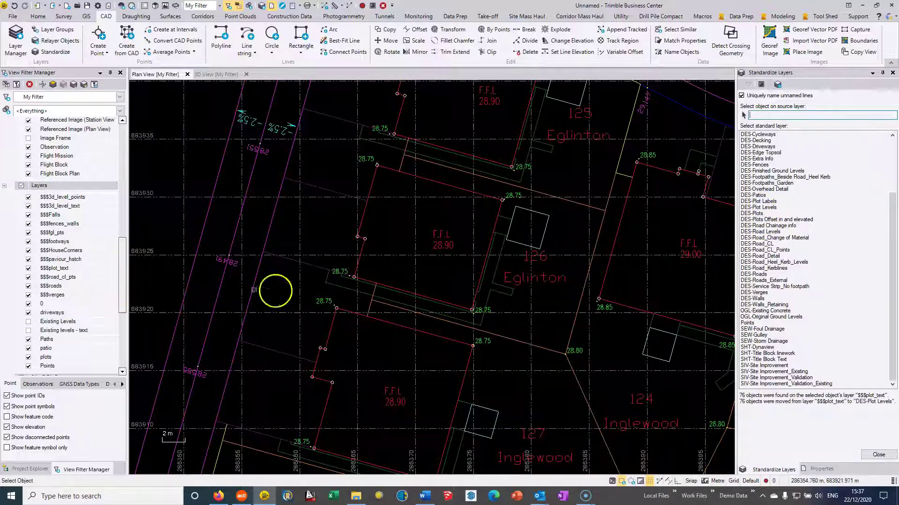
left_click_drag(126, 269, 121, 332)
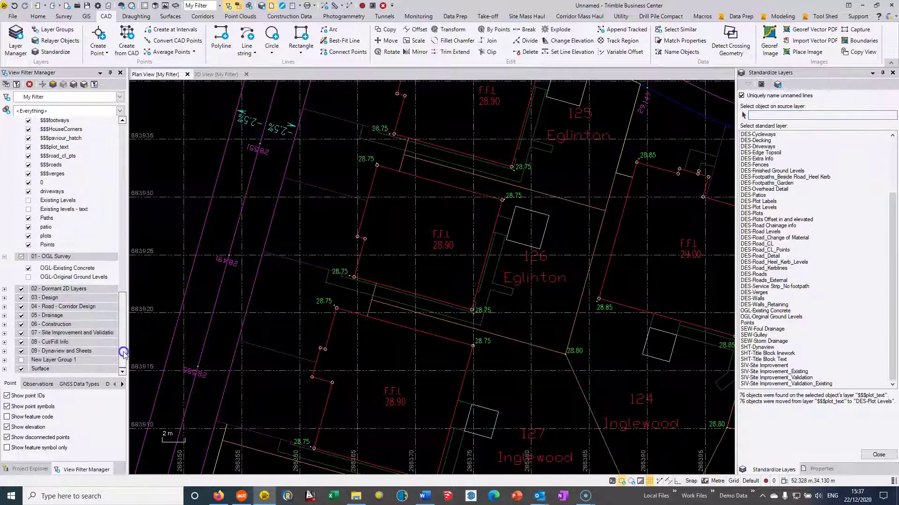
left_click(22, 298)
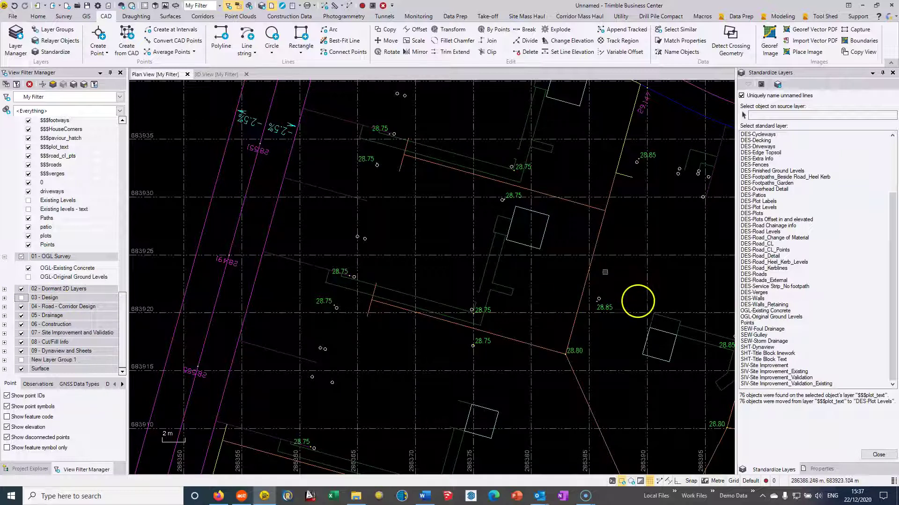
Move the fence and wall lines to the DES-Fences layer and the patio squares to the DES-Patios layer.
left_click(561, 195)
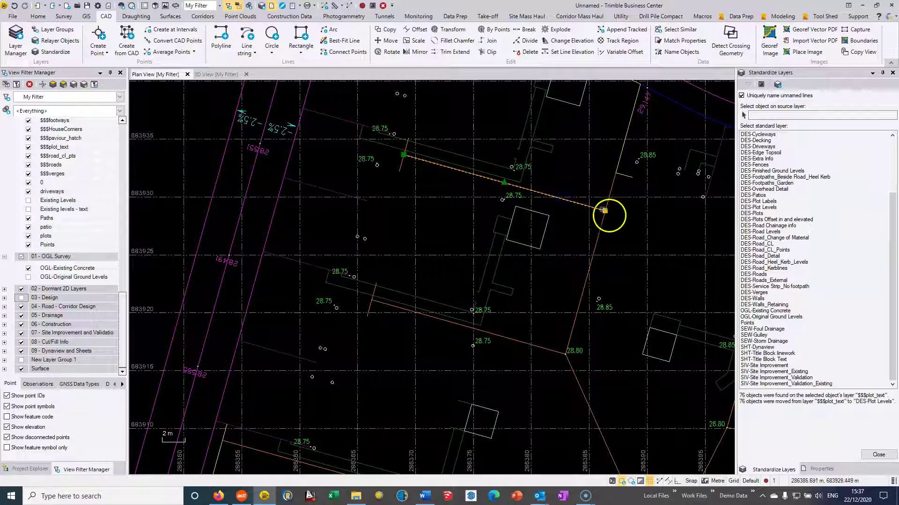
left_click(602, 215)
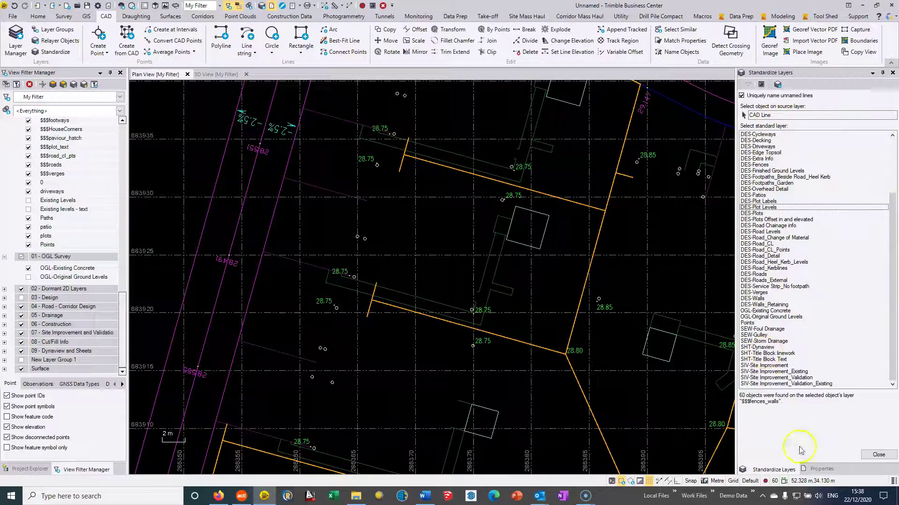
left_click(755, 165)
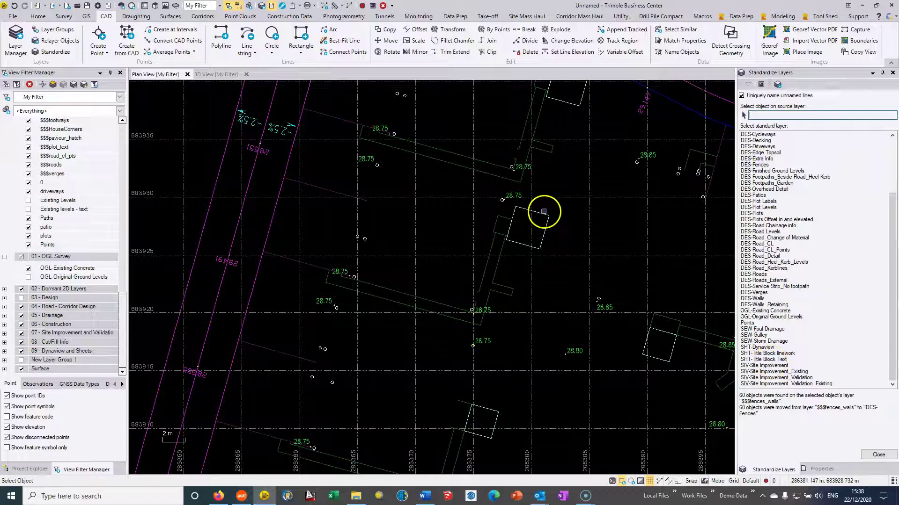
left_click(544, 211)
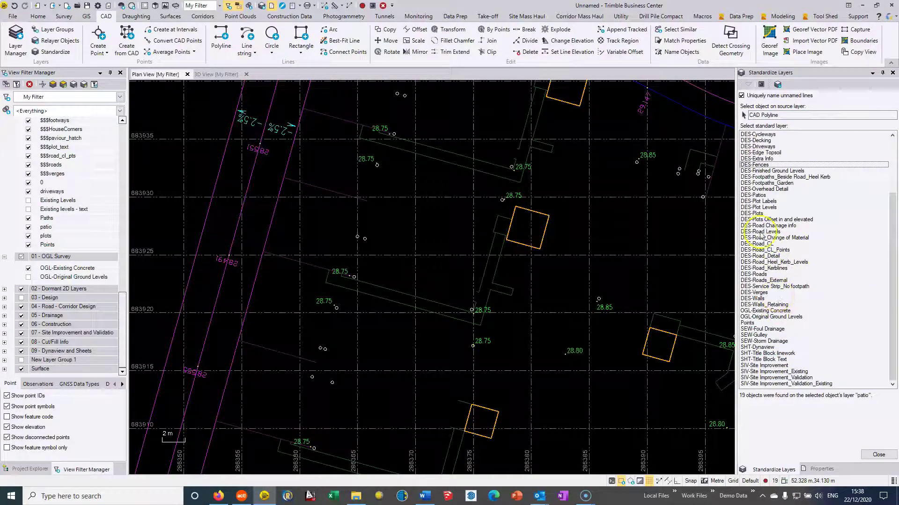
left_click(759, 195)
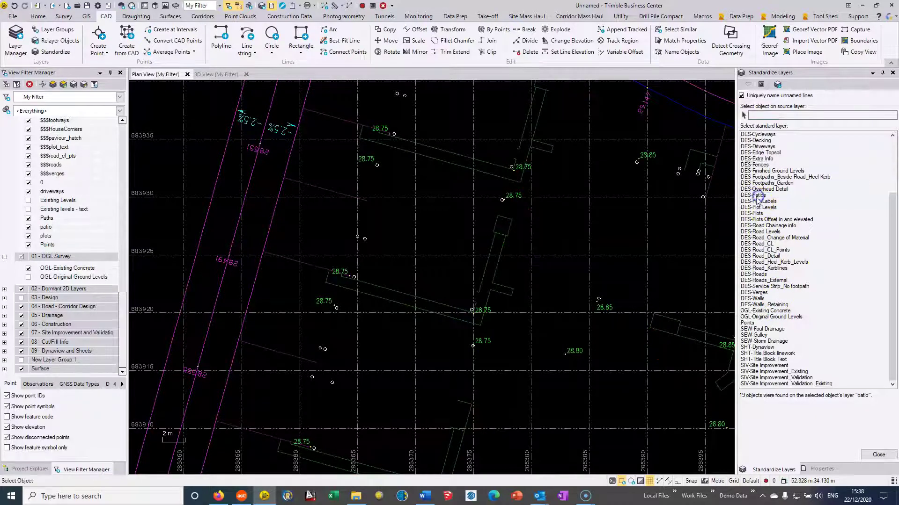
Pick a garden path line as the source object so all objects on the Paths layer are found.
left_click(415, 245)
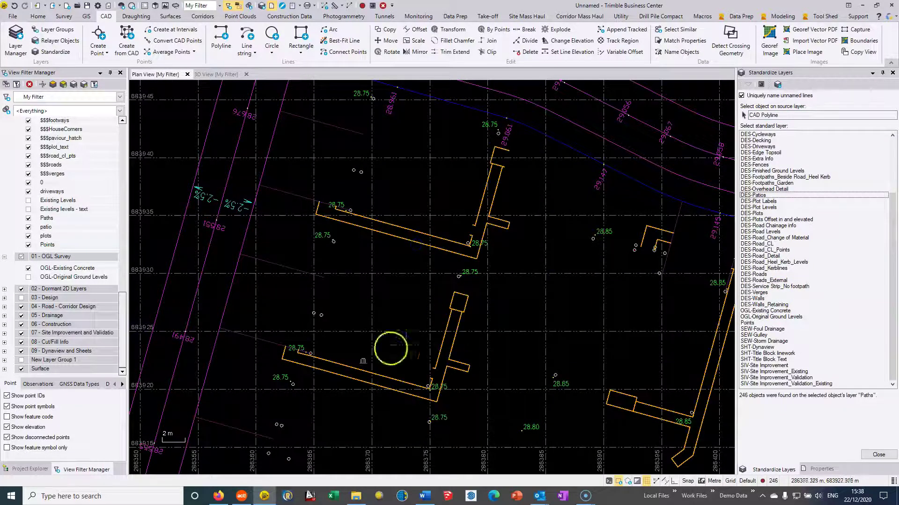
middle_click_drag(395, 225, 393, 313)
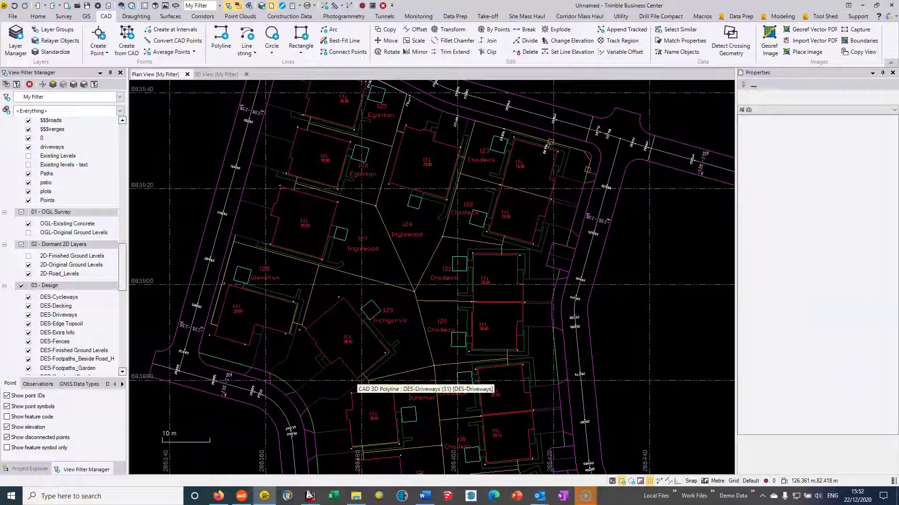
Compare the source and standard layers by switching the 03 - Design layer group's visibility, and leave the group hidden.
scroll(386, 271, "down", 2)
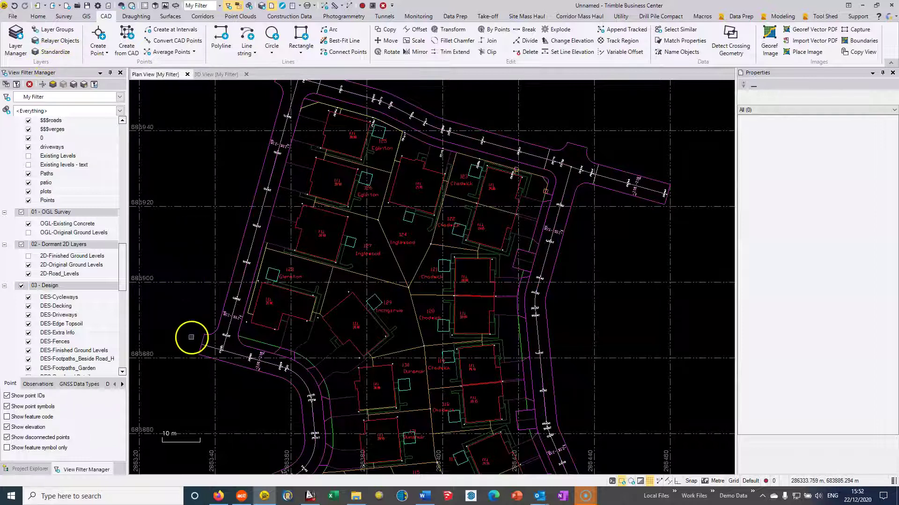
left_click_drag(122, 270, 121, 237)
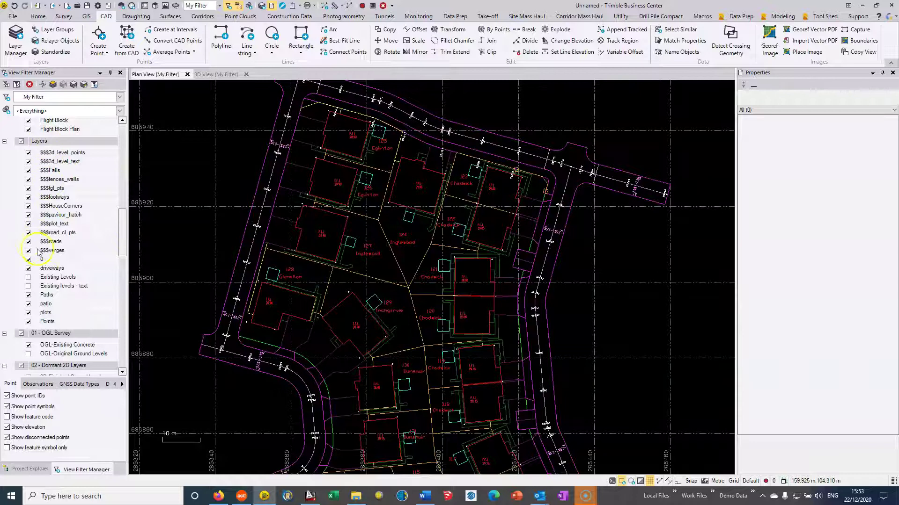
left_click_drag(121, 230, 121, 271)
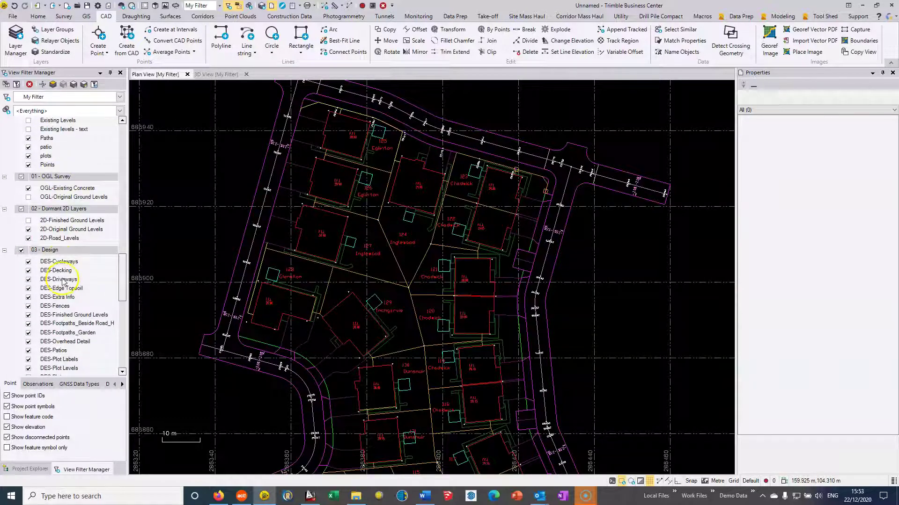
left_click(21, 251)
left_click(22, 251)
left_click(22, 250)
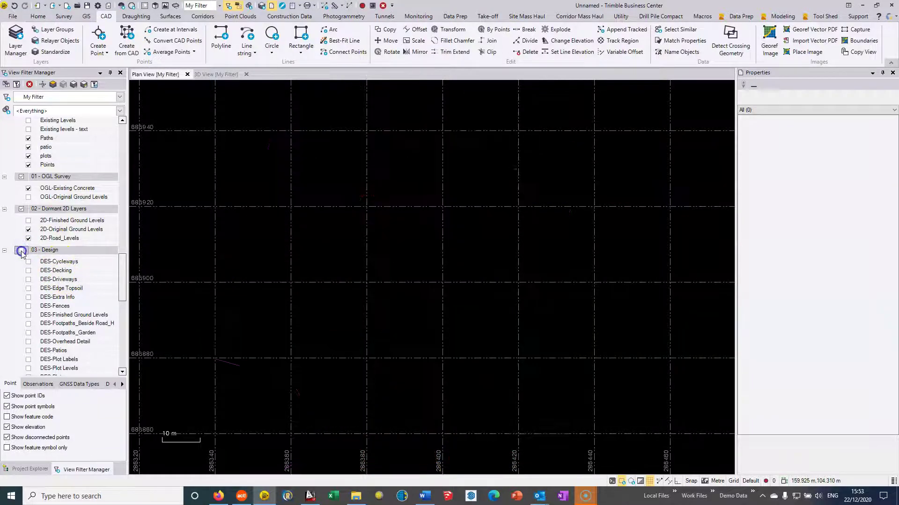
left_click(21, 251)
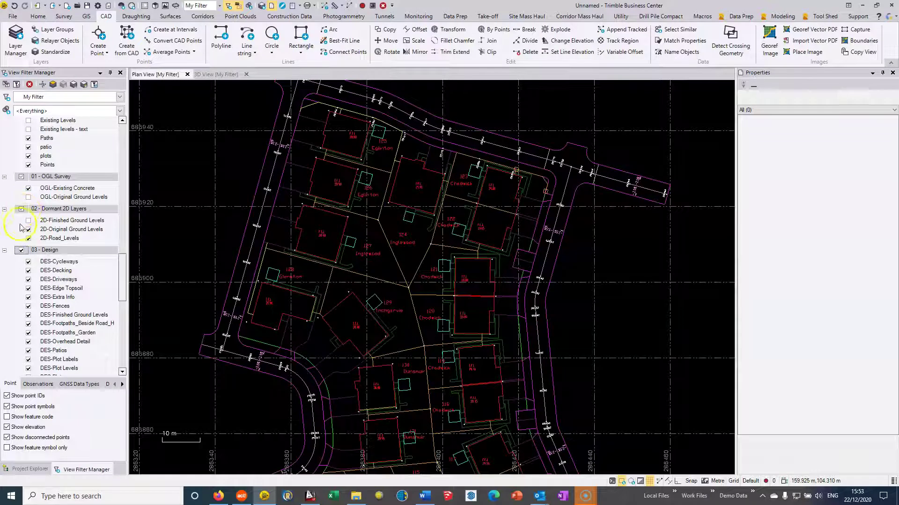
left_click(20, 250)
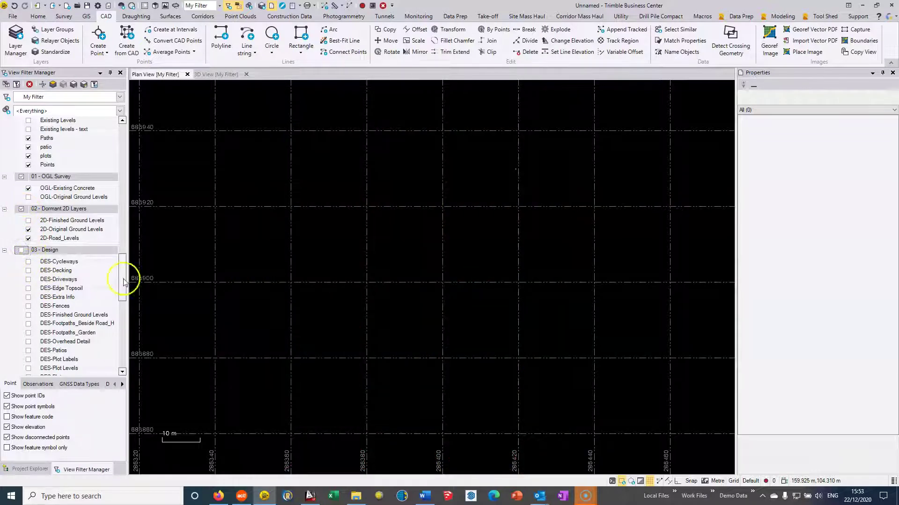
Isolate the plot text by showing only the DES-Plot Labels and DES-Plot Levels layers of the design group.
left_click_drag(124, 272, 124, 304)
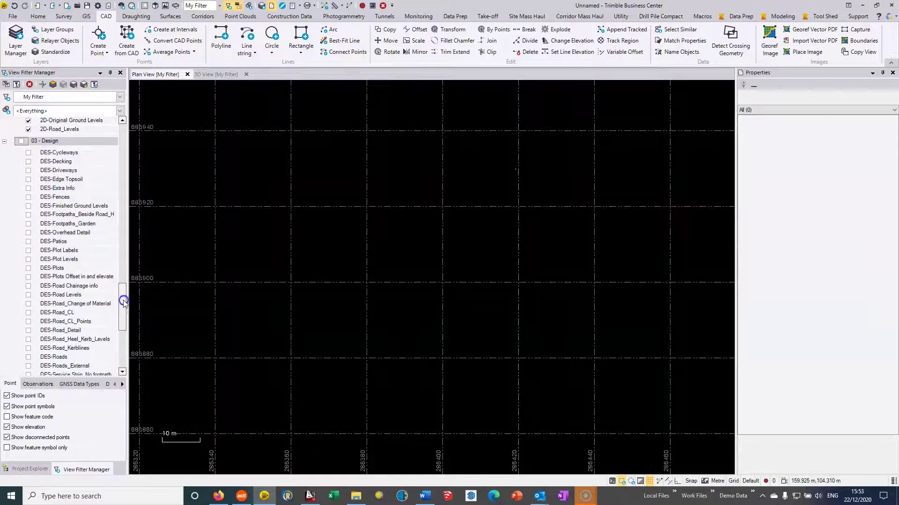
left_click(29, 260)
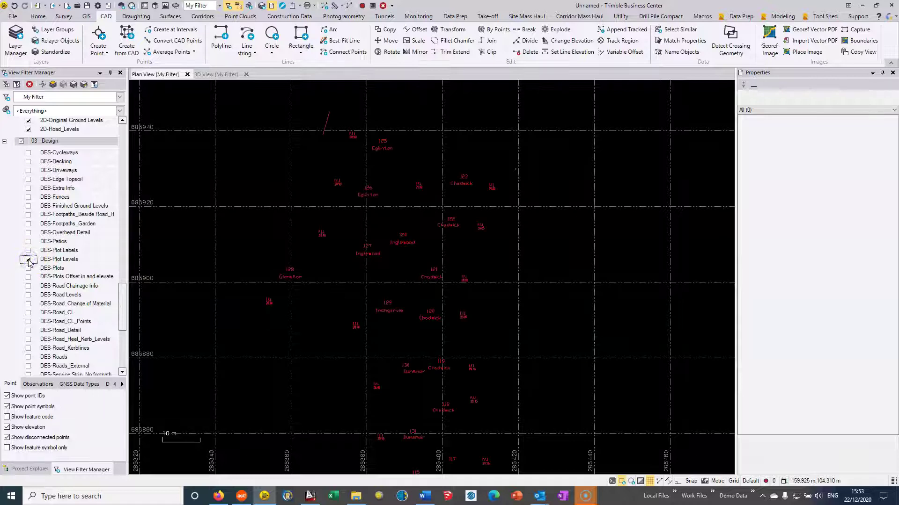
left_click(28, 260)
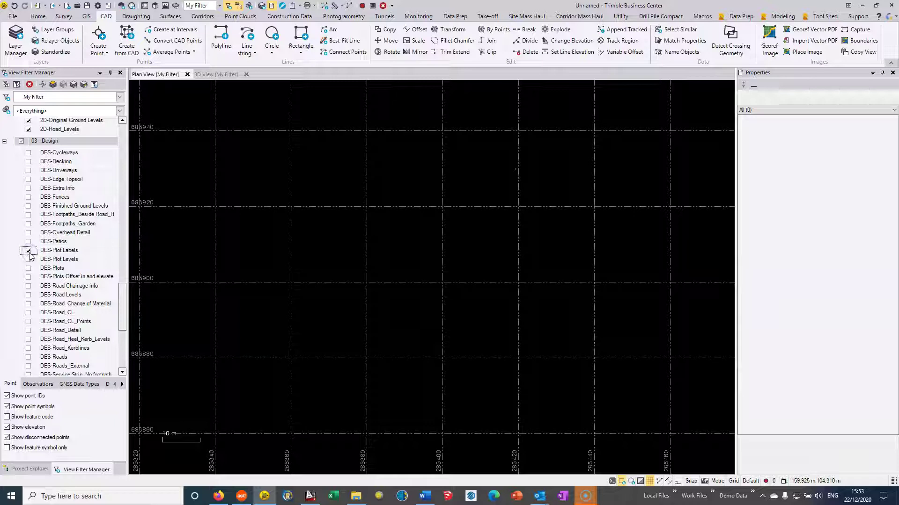
left_click(29, 260)
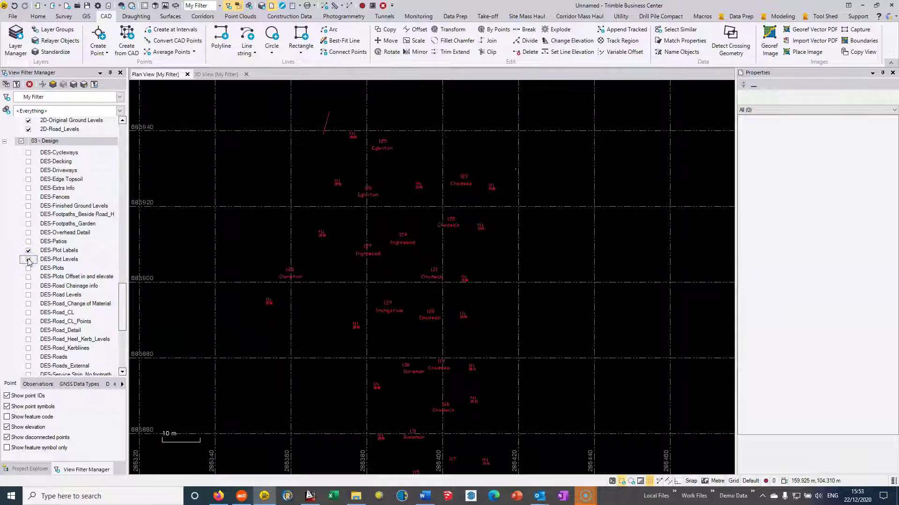
scroll(253, 301, "up", 3)
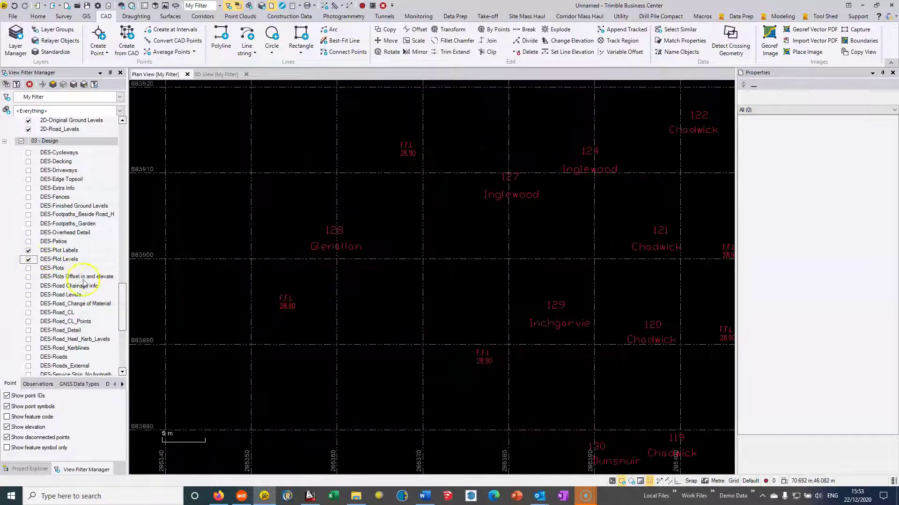
left_click_drag(125, 302, 125, 306)
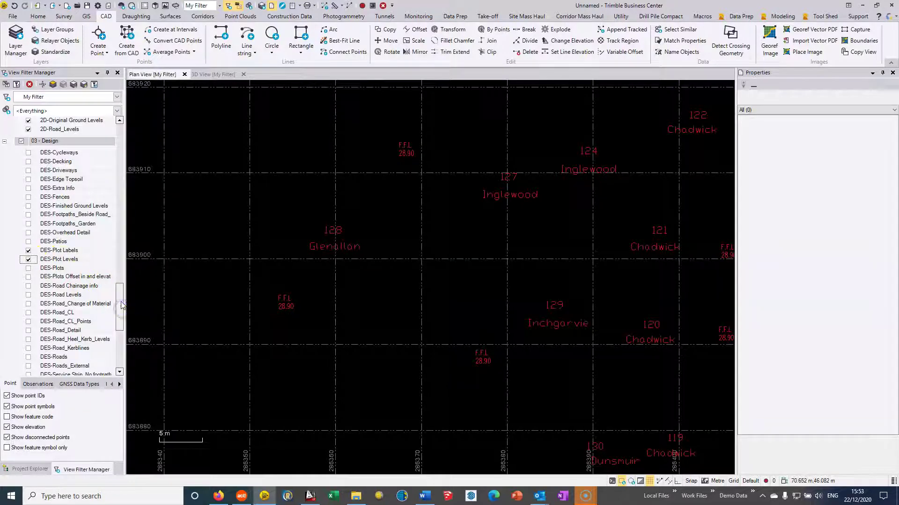
scroll(120, 305, "down", 3)
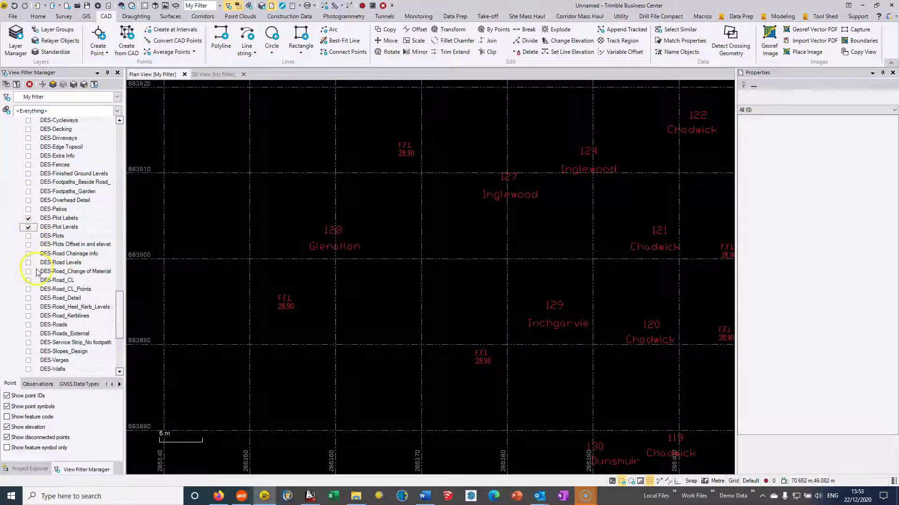
Also show the DES-Road Levels, DES-Road_CL, DES-Road_CL_Points and DES-Road_Kerblines layers to review the road layout.
left_click(29, 263)
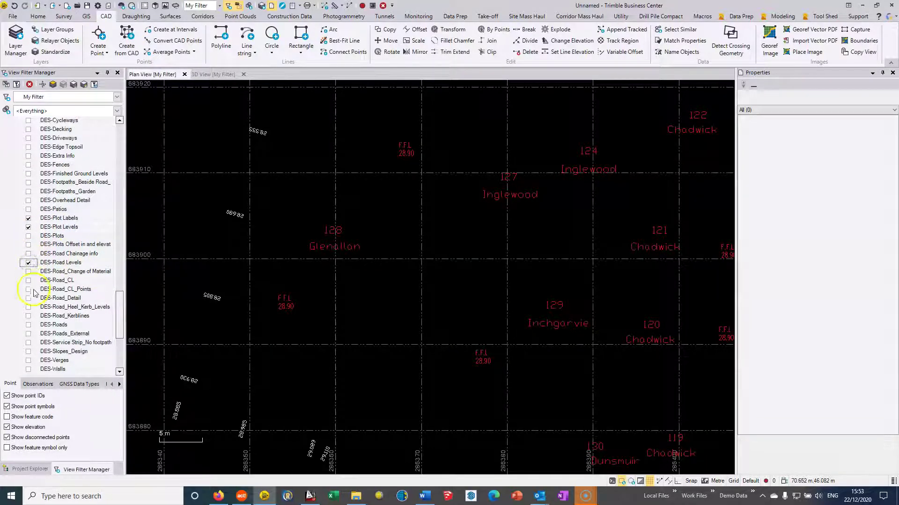
left_click(29, 281)
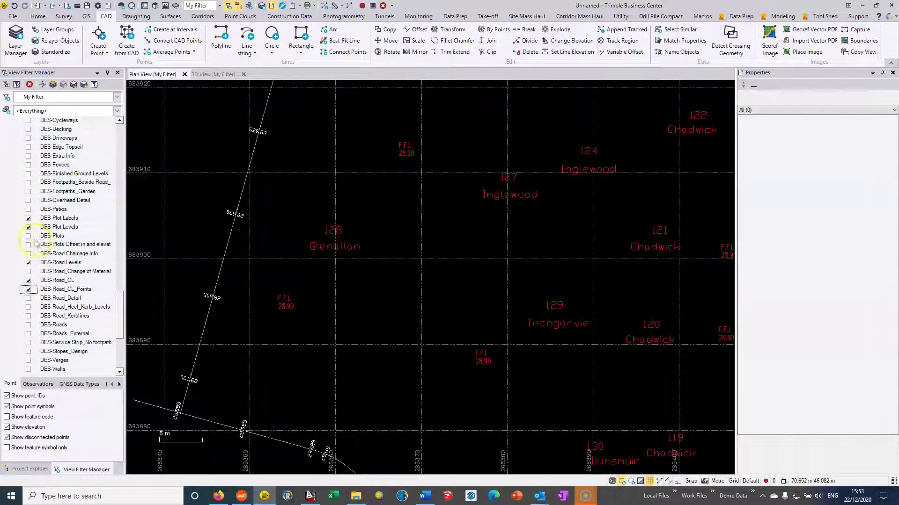
left_click(28, 316)
scroll(257, 291, "down", 5)
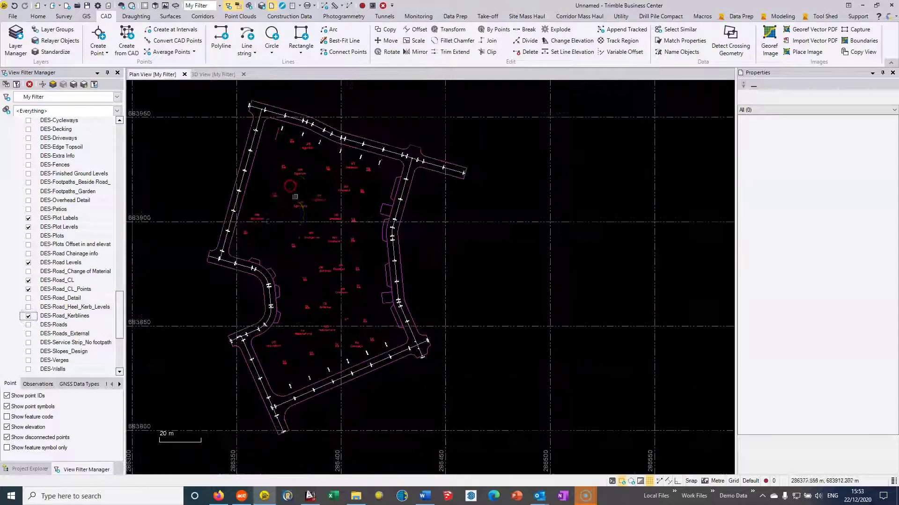
middle_click_drag(234, 237, 313, 235)
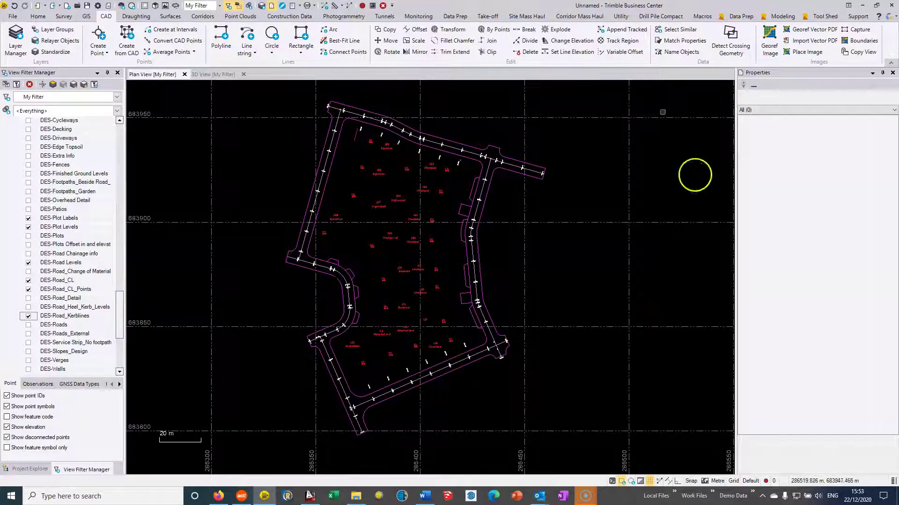
Show every layer in the 03 - Design layer group again.
scroll(120, 323, "up", 1)
left_click_drag(119, 323, 117, 290)
left_click(21, 216)
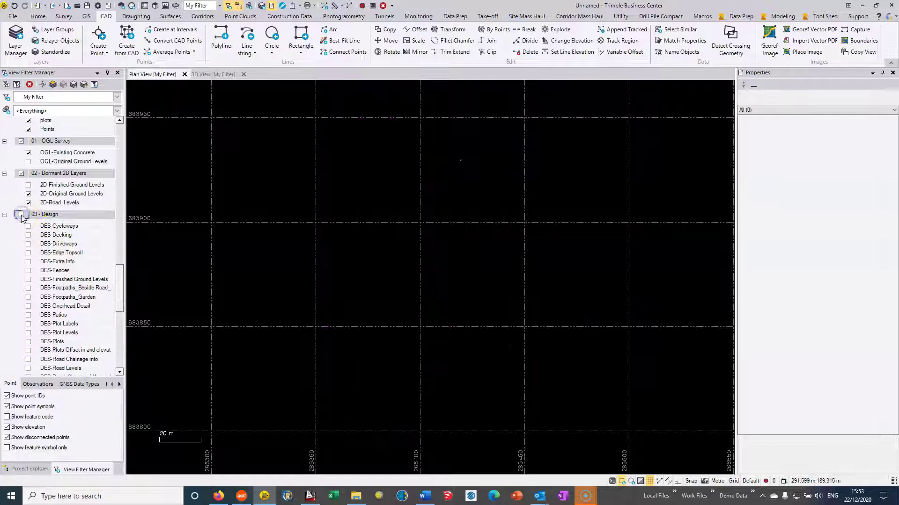
Examine the standardized site drawing in the 3D view, around the house plots.
left_click(226, 77)
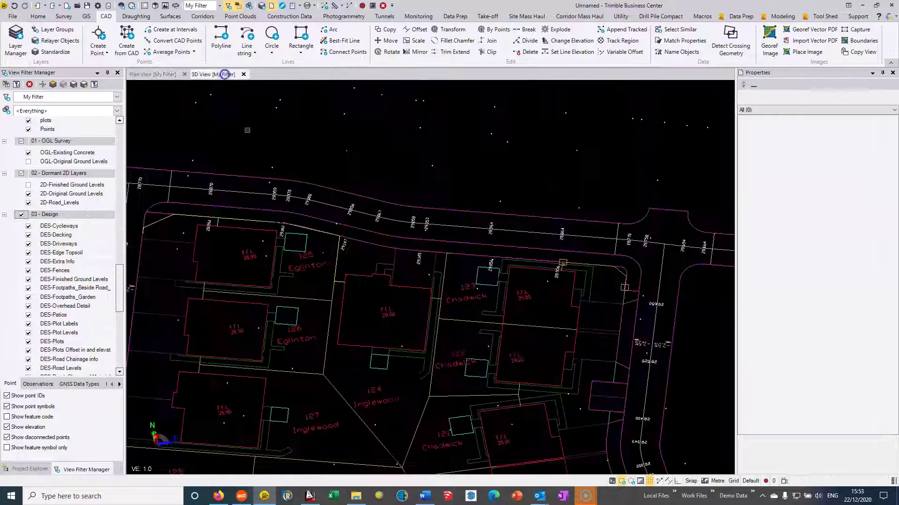
scroll(435, 345, "down", 4)
right_click_drag(434, 347, 383, 333)
left_click(273, 151)
scroll(351, 180, "up", 8)
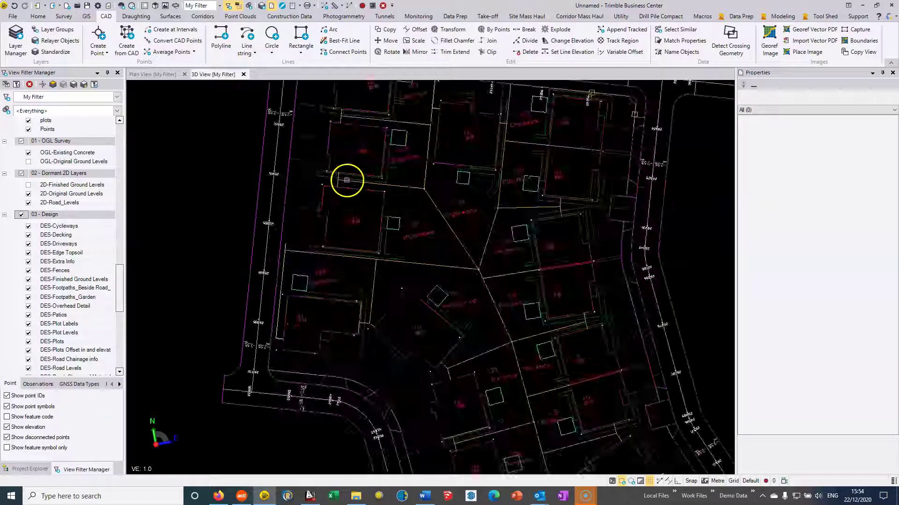
right_click_drag(356, 213, 342, 230)
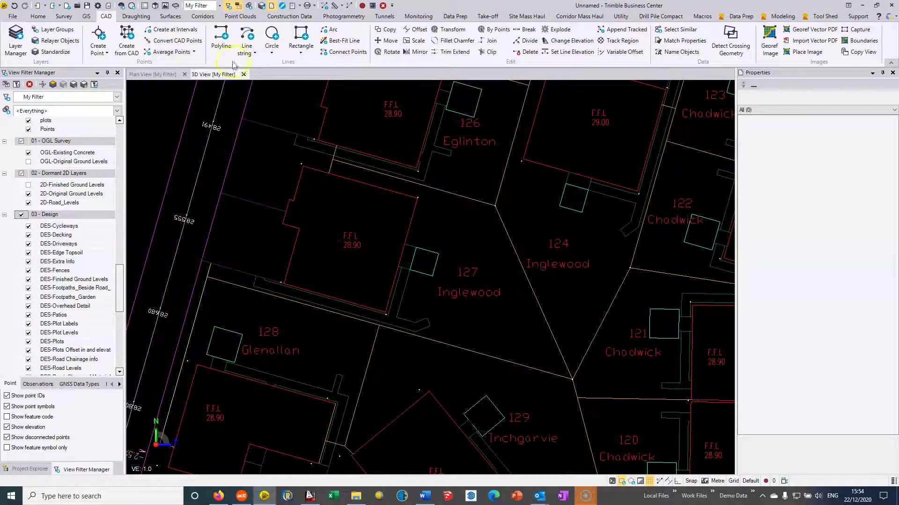
In the plan view, set the elevation of plot 125's DES-Plots outline to 28.900 by picking its F.F.L text.
left_click(155, 75)
scroll(352, 191, "up", 10)
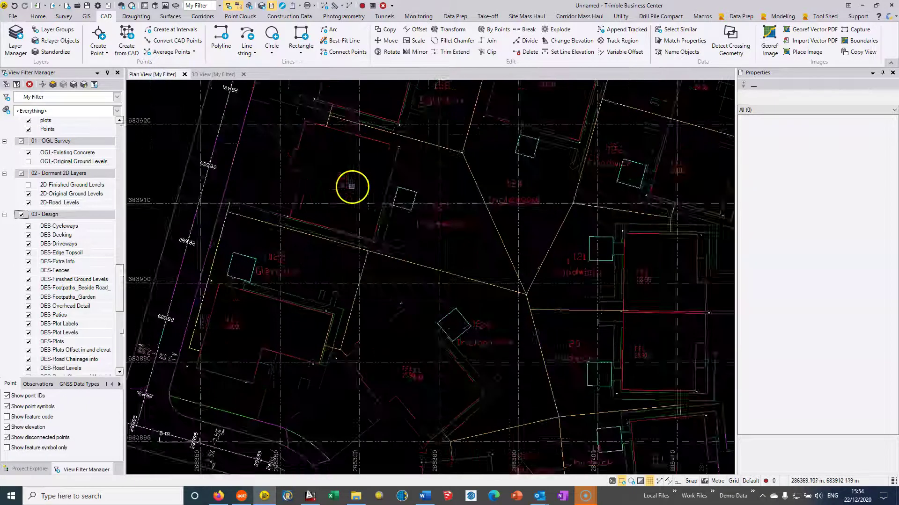
middle_click_drag(351, 147, 369, 199)
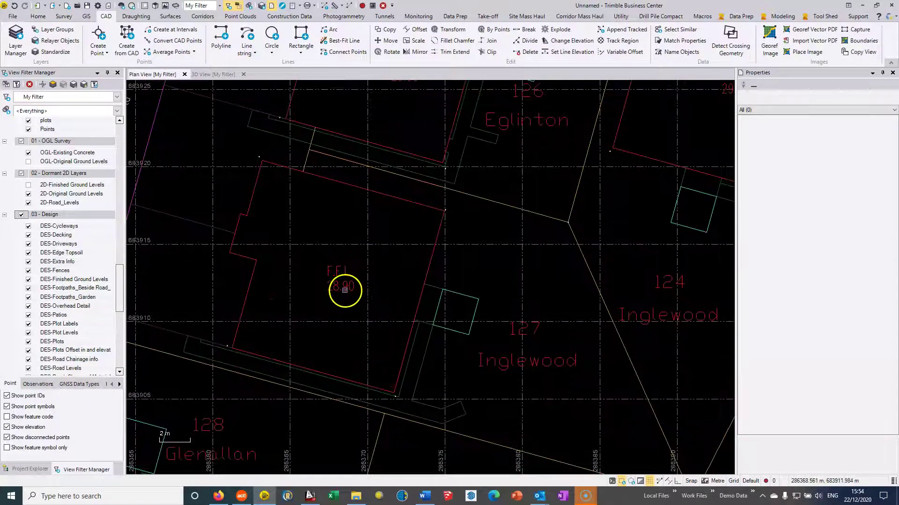
scroll(347, 276, "down", 4)
middle_click_drag(365, 231, 353, 300)
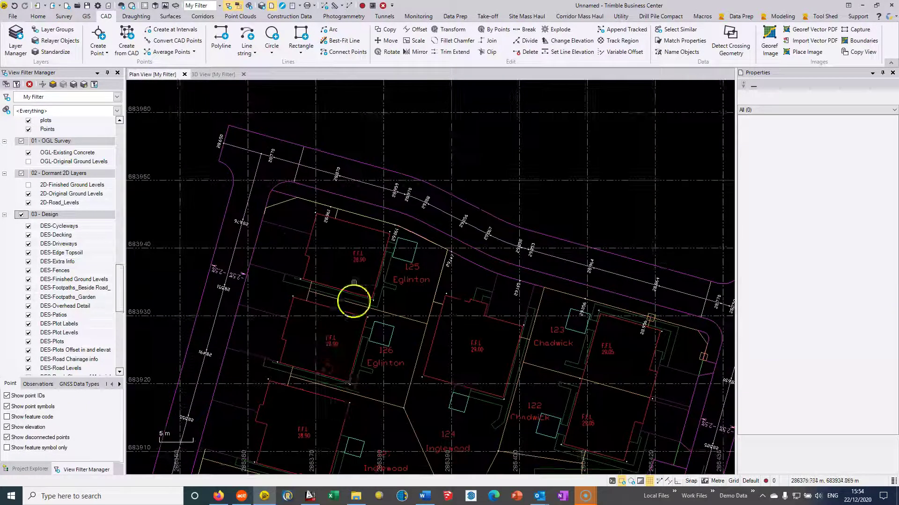
left_click(304, 250)
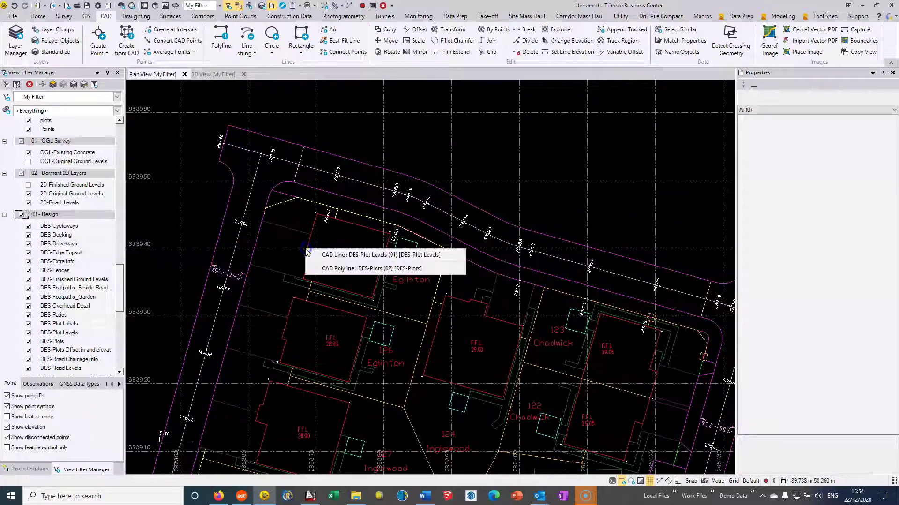
left_click(323, 268)
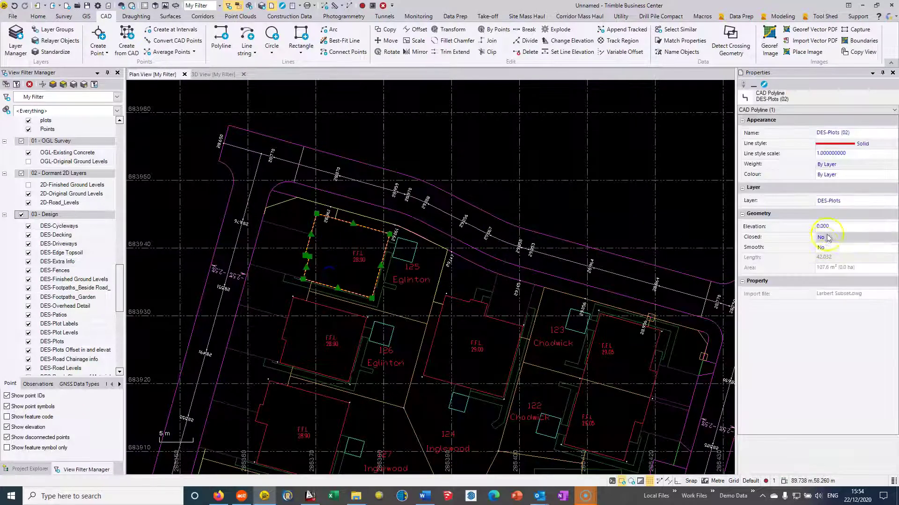
left_click(834, 226)
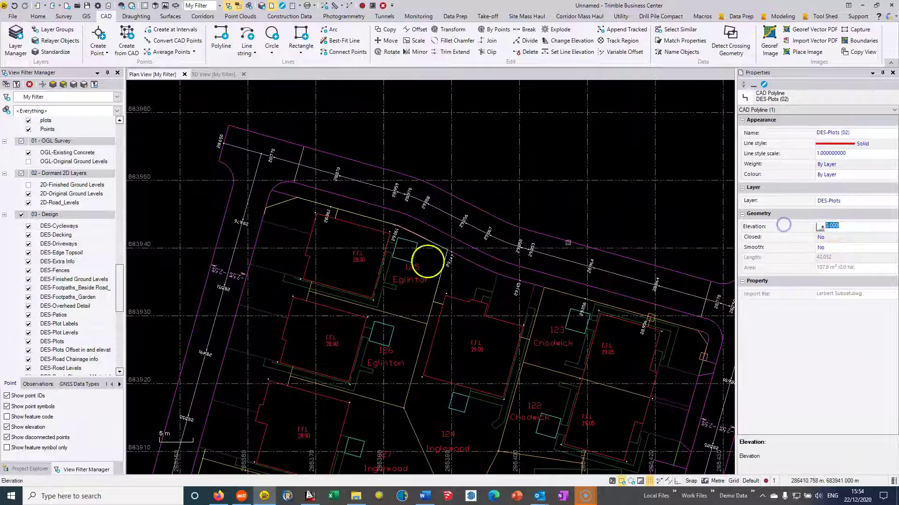
scroll(353, 261, "up", 3)
left_click(354, 261)
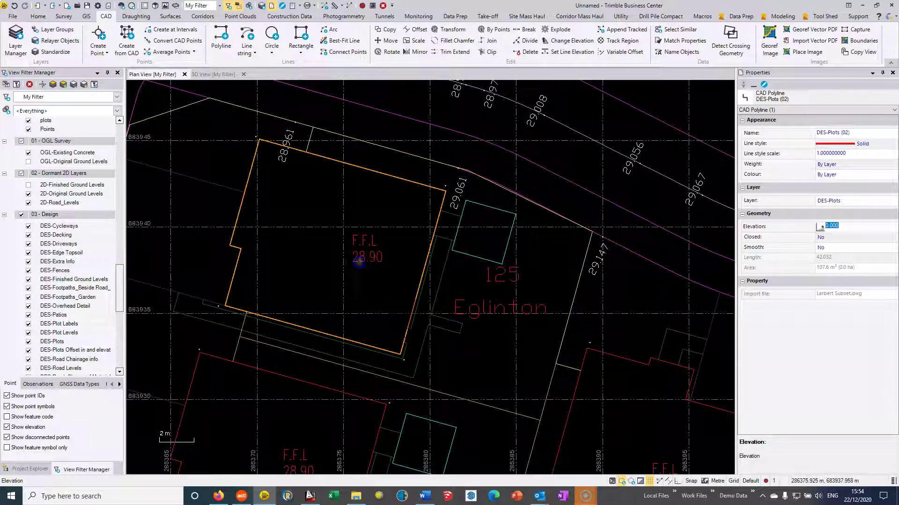
scroll(358, 254, "down", 2)
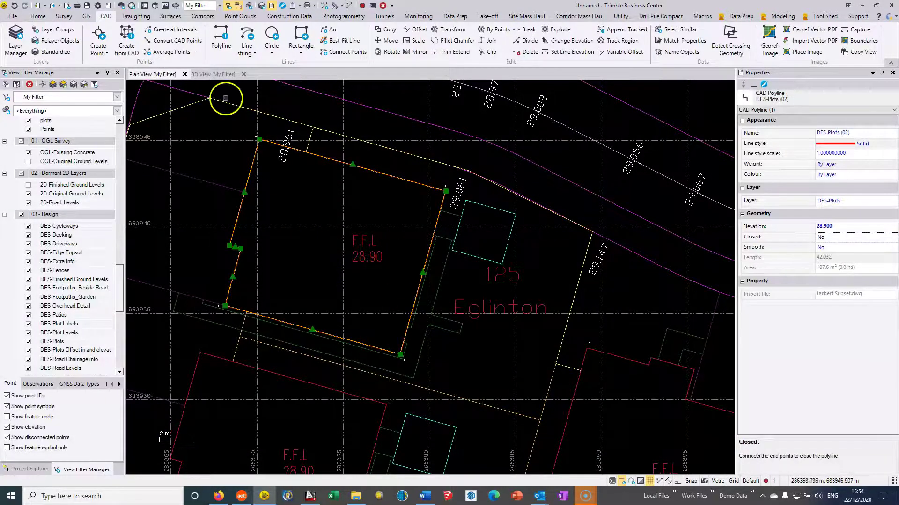
Place the 3D view side by side with the plan view and tilt it to inspect plot 125's raised outline.
left_click(213, 74)
scroll(344, 250, "down", 5)
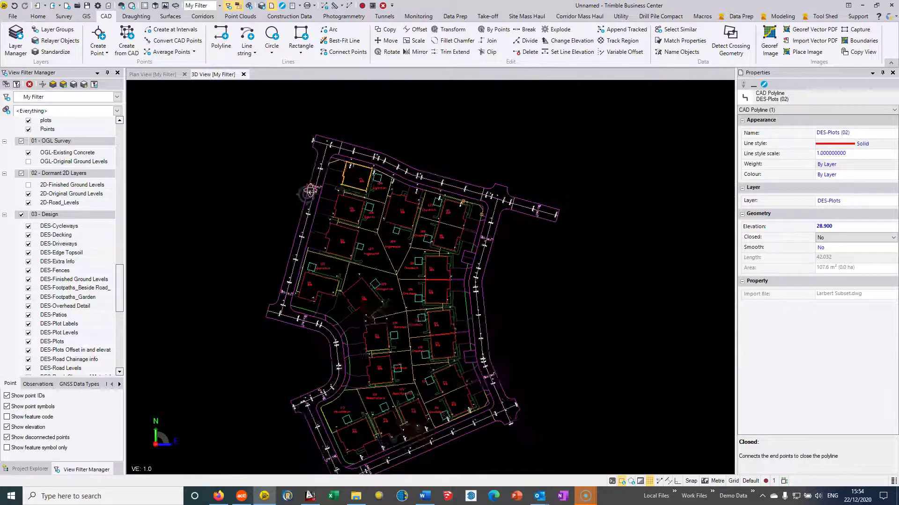
left_click_drag(640, 225, 727, 225)
left_click_drag(453, 211, 501, 190)
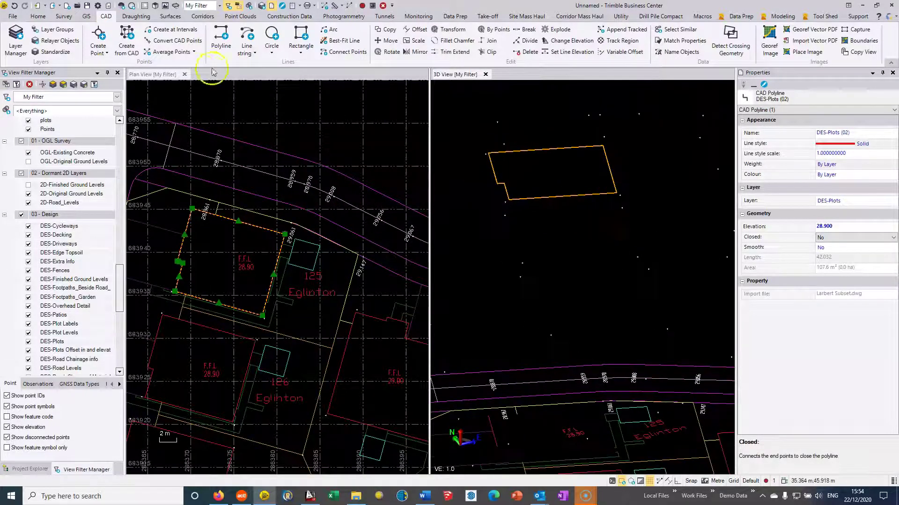
Undo the elevation change on plot 125's house outline.
scroll(262, 229, "up", 3)
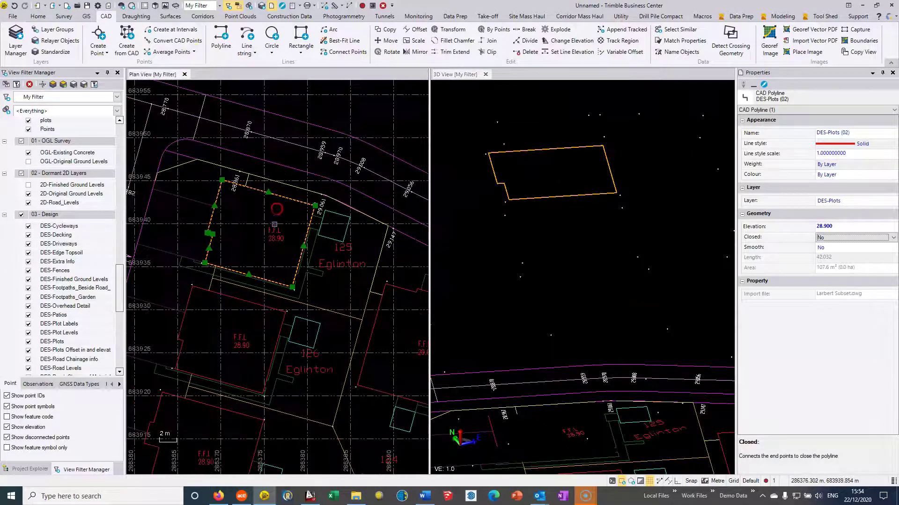
left_click(220, 275)
left_click(275, 325)
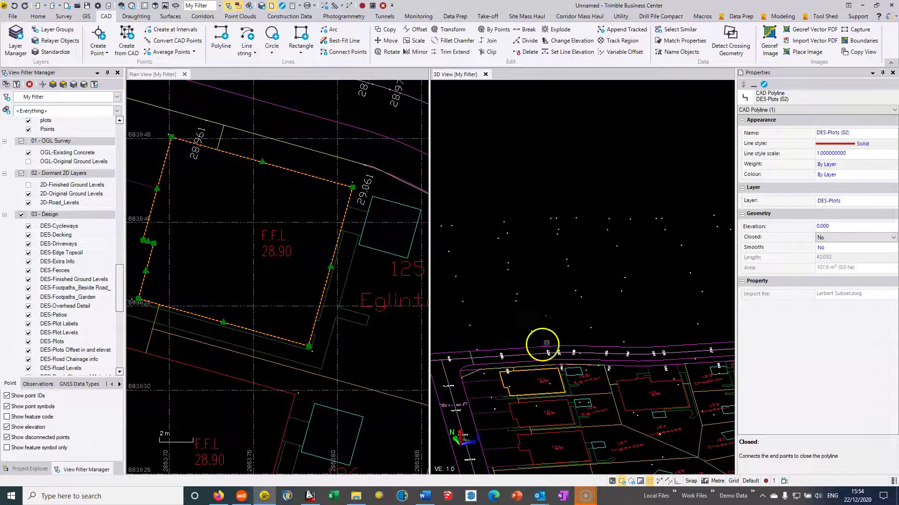
Open plot 125's house outline for editing to convert it from a CAD polyline to a line string, and leave it selected.
middle_click_drag(542, 345, 554, 203)
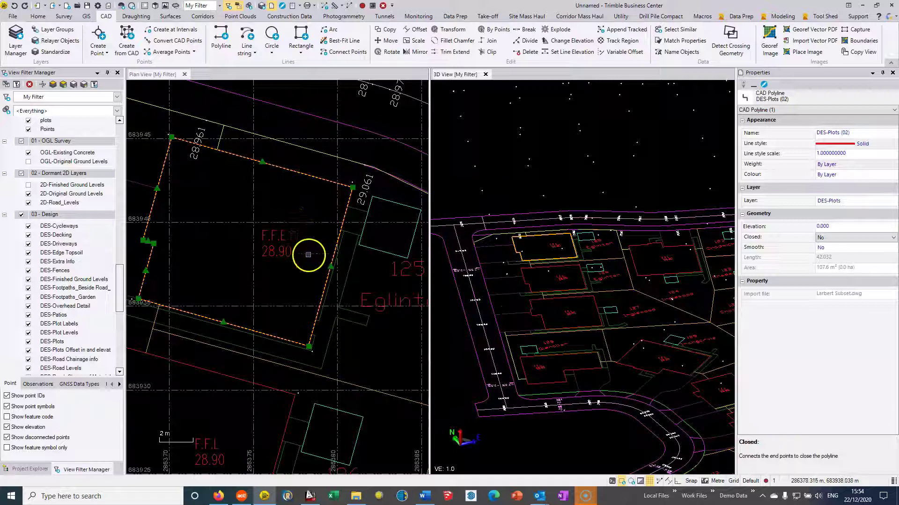
right_click(298, 176)
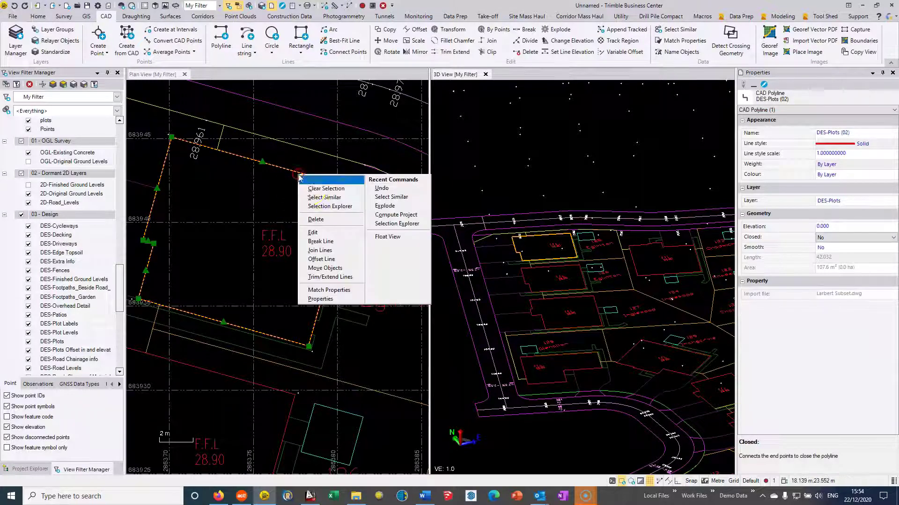
left_click(329, 234)
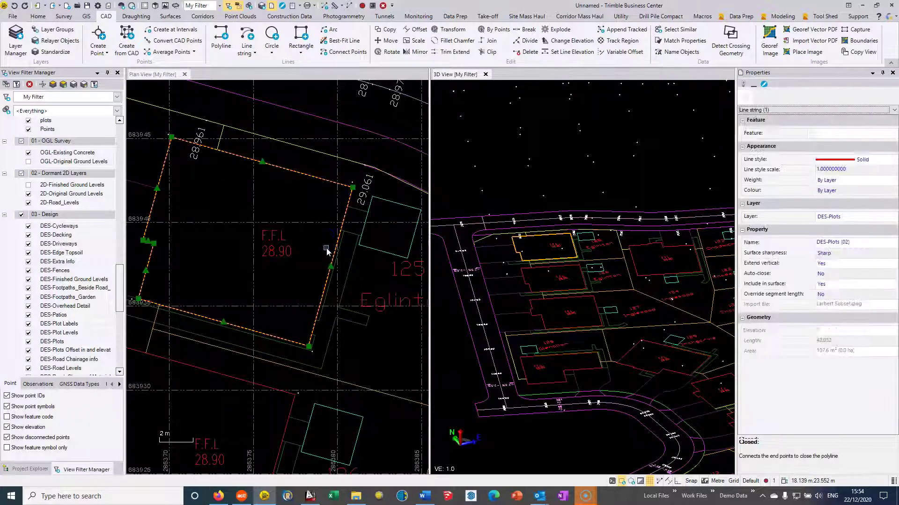
key("Escape")
left_click(295, 198)
left_click(300, 173)
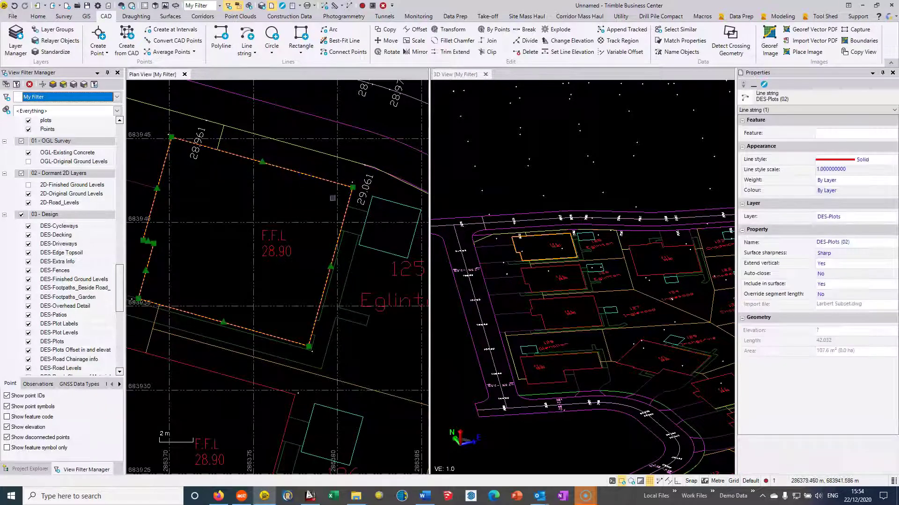
Set plot 125's house outline to absolute elevation 28.900 by picking its F.F.L text, and undo the elevation change.
left_click(567, 41)
left_click(283, 258)
left_click(450, 261)
left_click(841, 455)
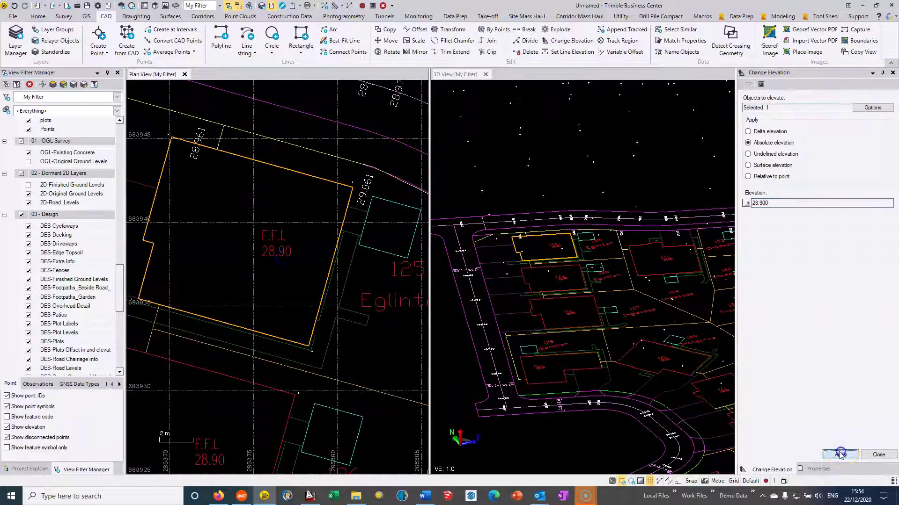
middle_click_drag(538, 215, 557, 239)
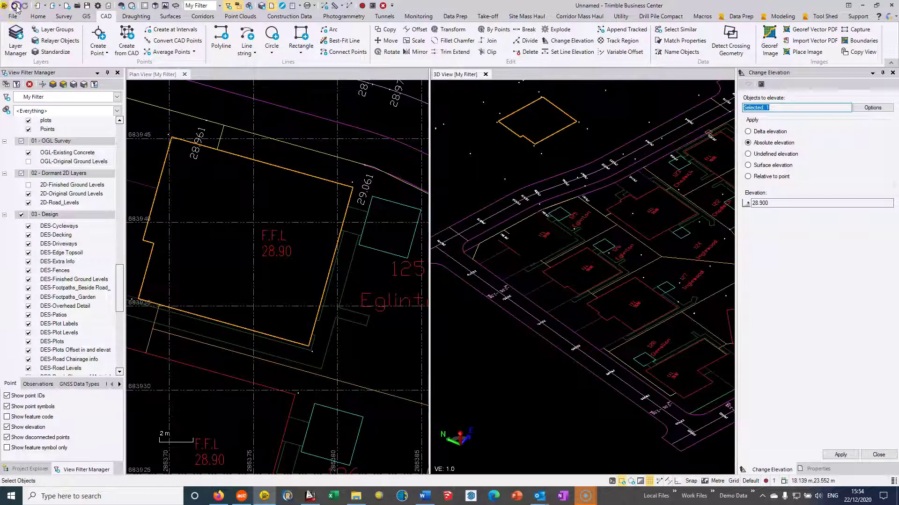
left_click(468, 196)
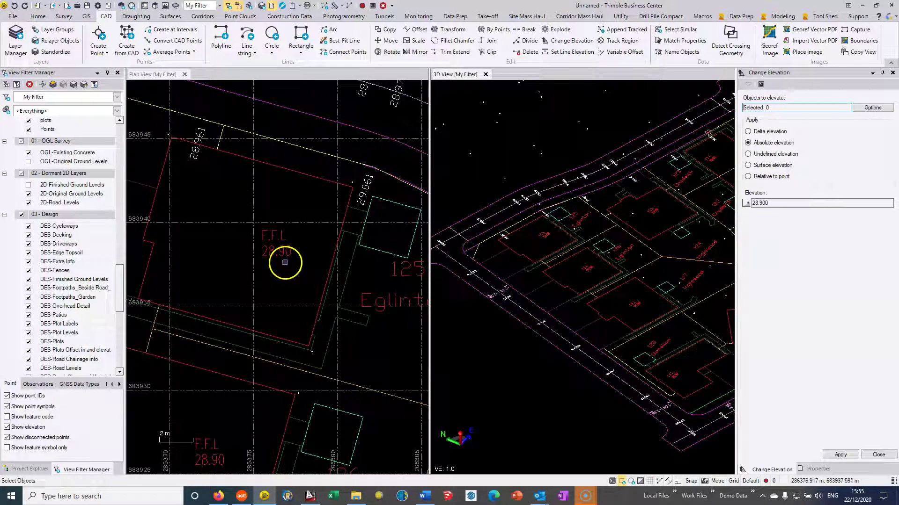
Isolate the DES-Plots and DES-Plot Levels layers using plot 125's outline and F.F.L text.
left_click(275, 244)
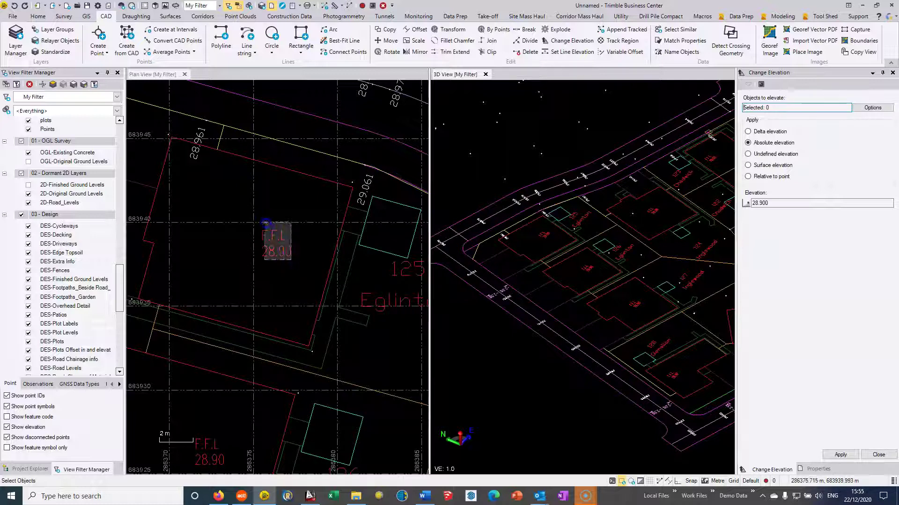
left_click(276, 167)
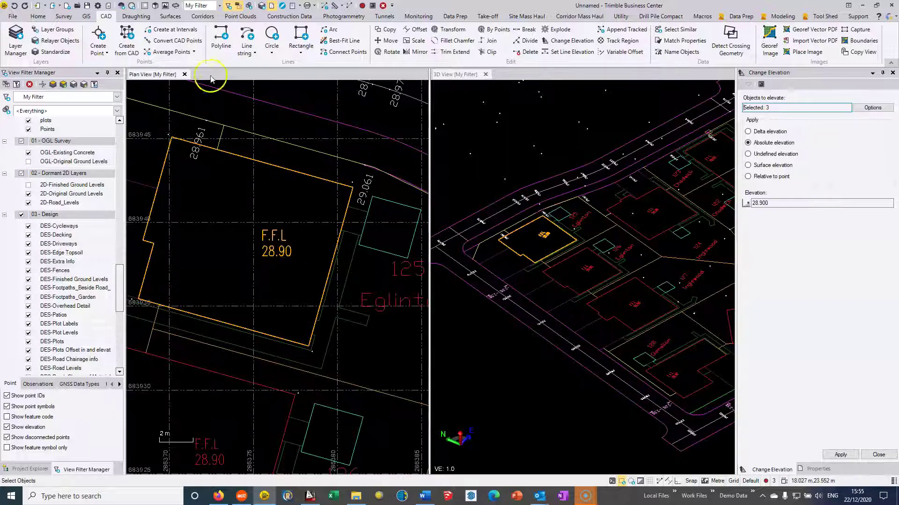
left_click(75, 85)
Select all the house outlines on the site together with their F.F.L texts and plot labels in the plan view.
scroll(341, 323, "down", 4)
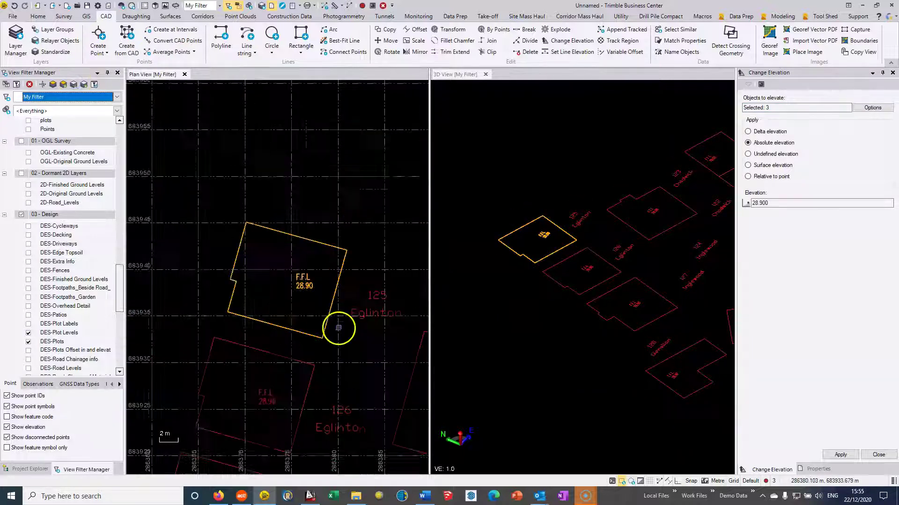
scroll(337, 324, "down", 2)
middle_click_drag(337, 324, 295, 186)
scroll(317, 242, "up", 3)
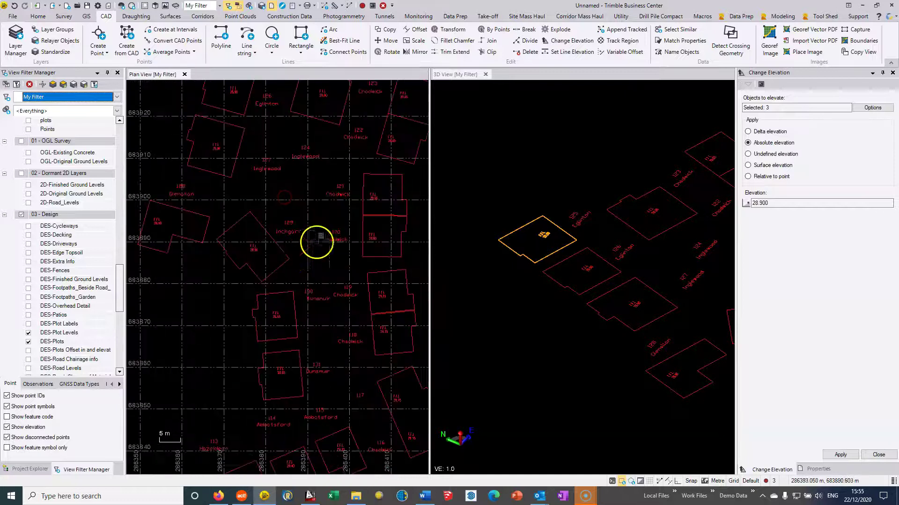
scroll(297, 215, "down", 2)
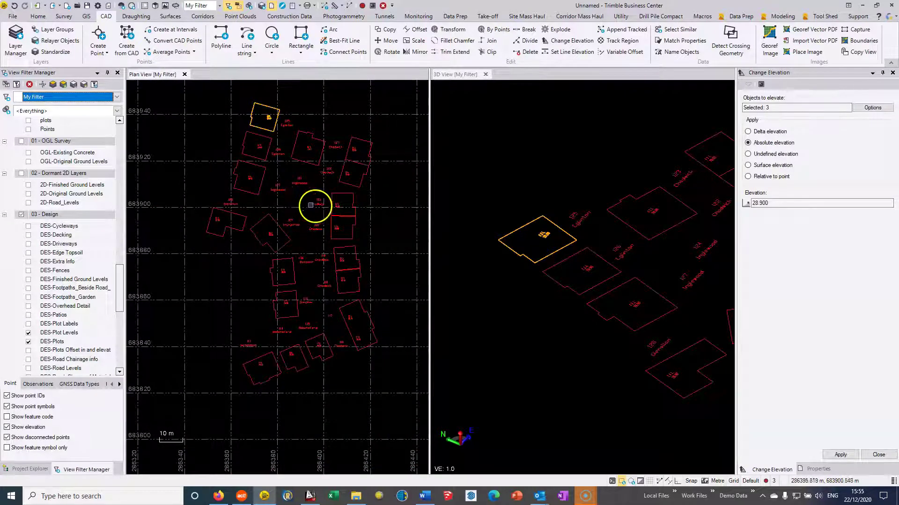
scroll(301, 211, "down", 1)
middle_click_drag(297, 244, 273, 233)
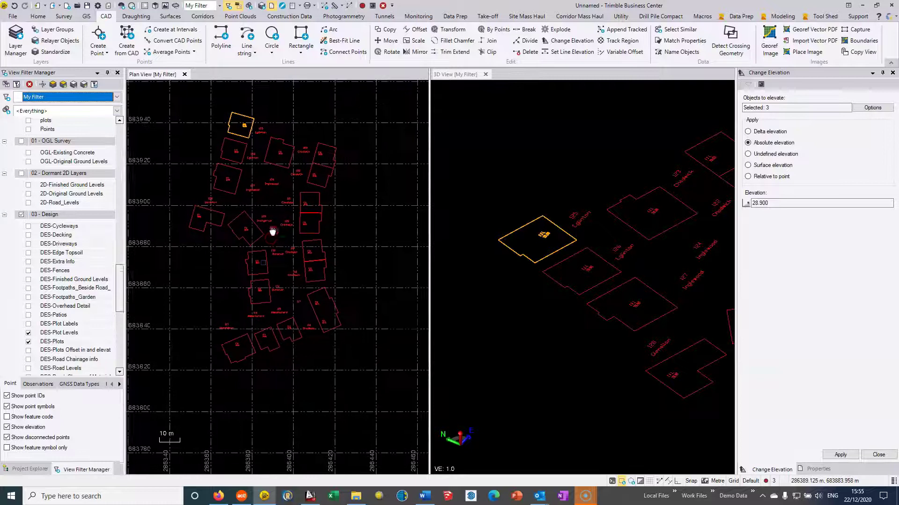
left_click_drag(177, 394, 376, 103)
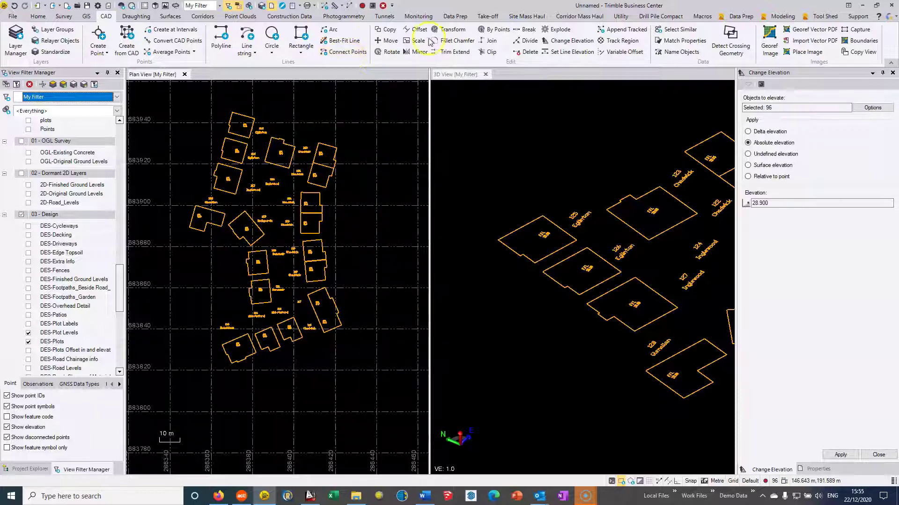
Run Elevate Pads on the selected outlines and labels, creating offset lines on the interior with a 0.010 horizontal offset.
left_click(442, 18)
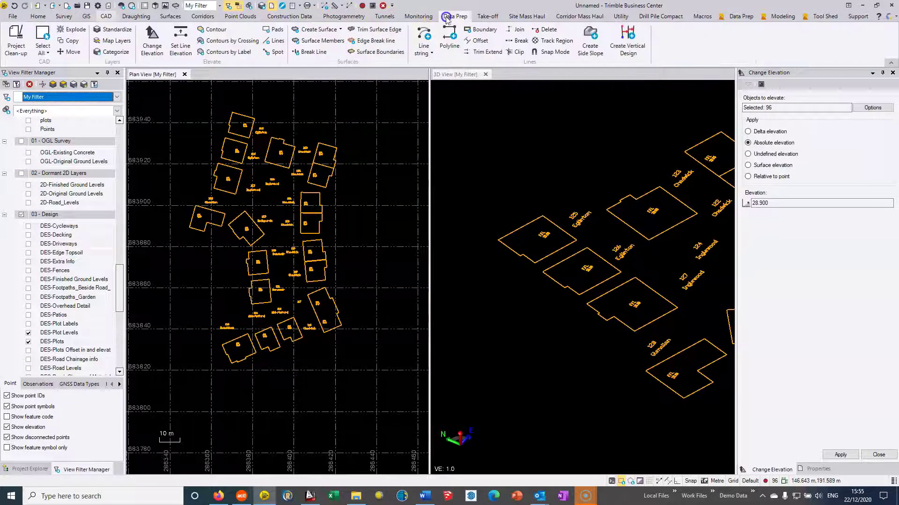
left_click(279, 32)
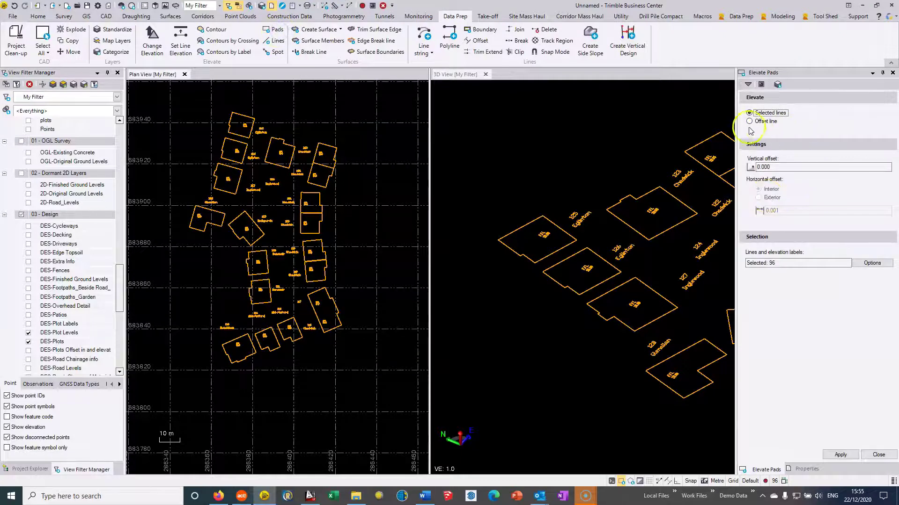
left_click(750, 122)
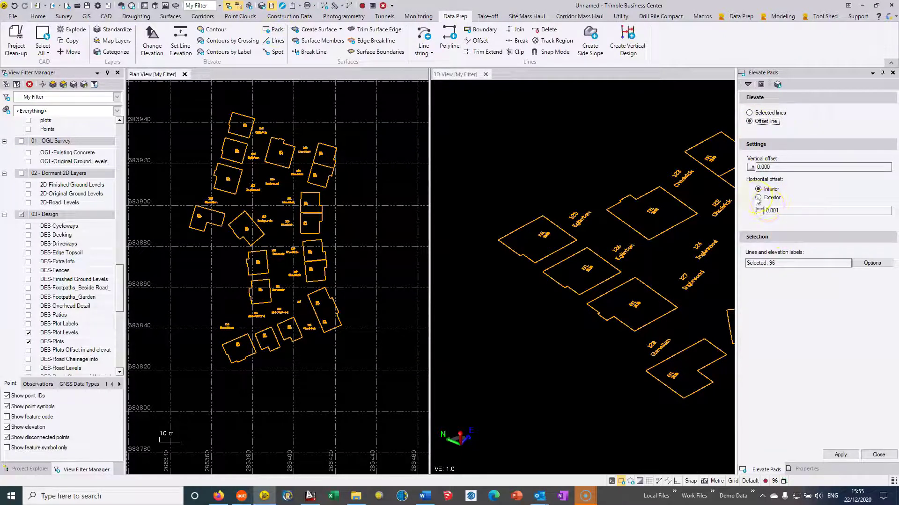
scroll(309, 204, "up", 6)
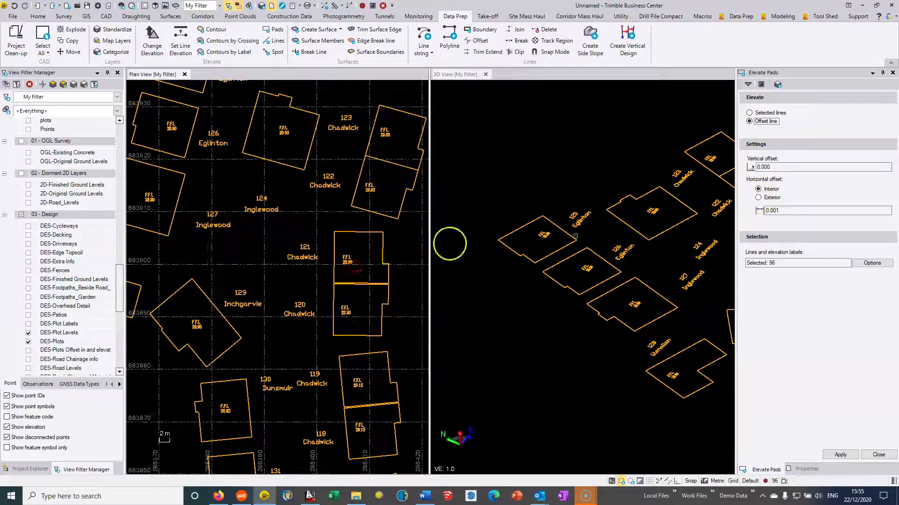
left_click(778, 211)
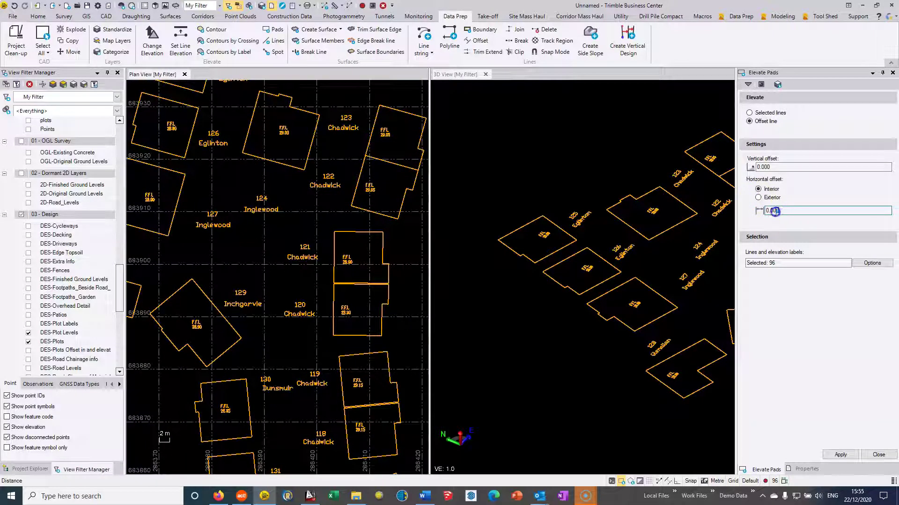
double_click(773, 211)
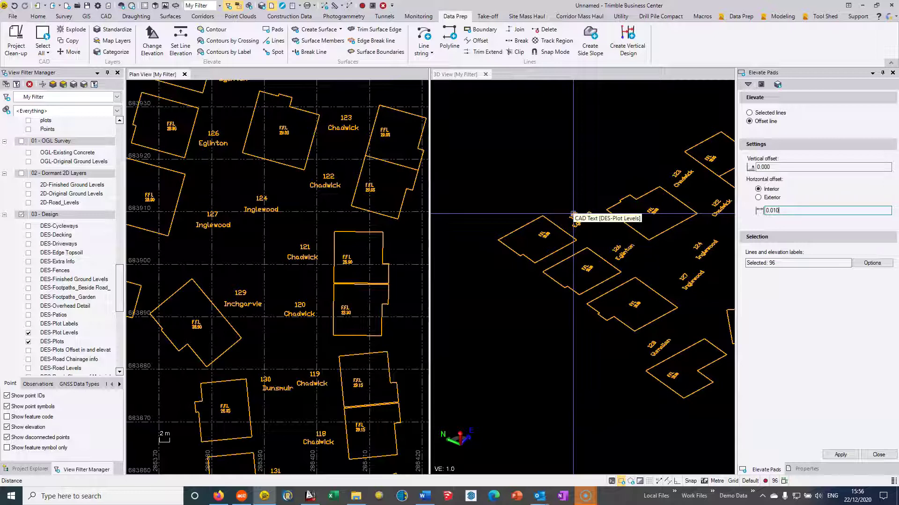
left_click(528, 244)
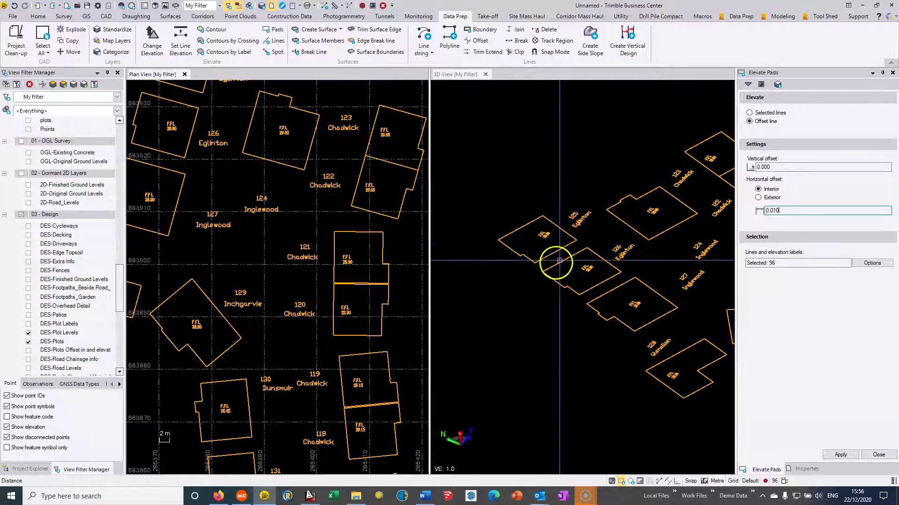
scroll(388, 192, "up", 1)
scroll(388, 192, "up", 3)
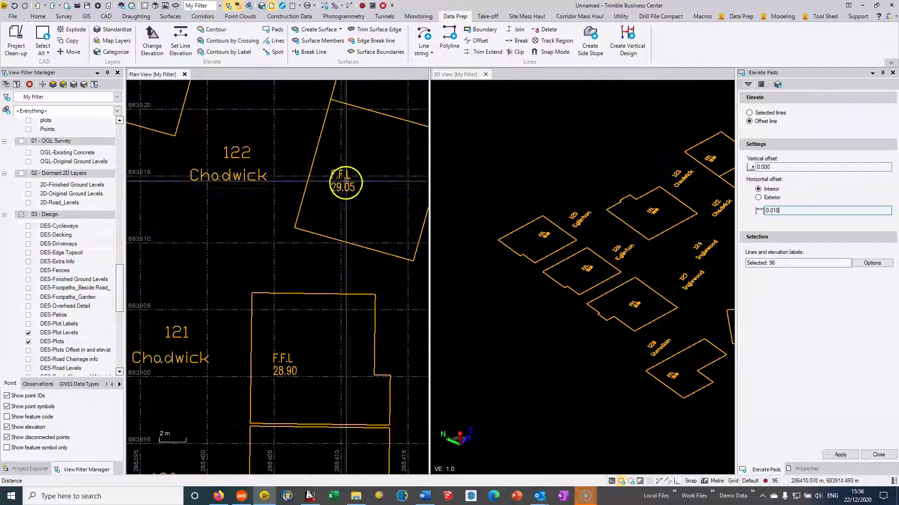
scroll(339, 209, "down", 2)
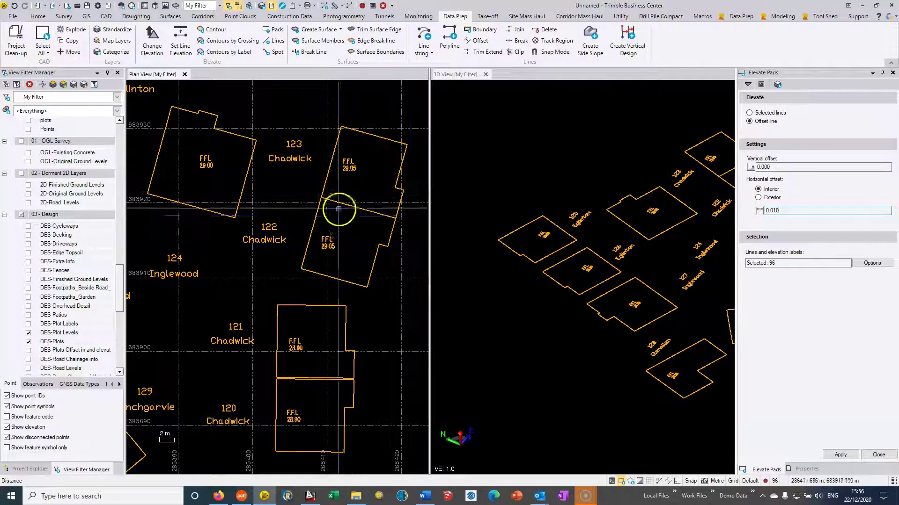
left_click(852, 458)
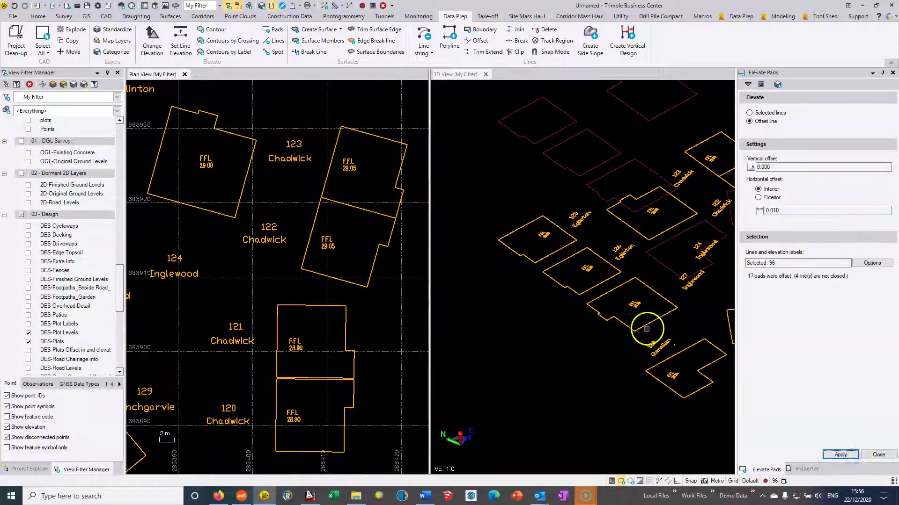
Inspect the elevated offset pads above the original outlines in the 3D view, and close Elevate Pads and the properties.
scroll(645, 328, "down", 5)
scroll(646, 318, "up", 5)
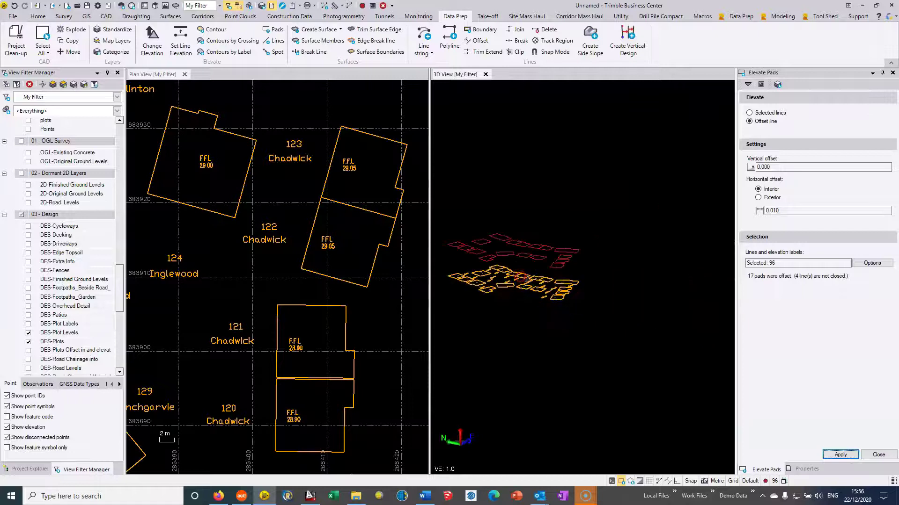
left_click_drag(550, 271, 665, 297)
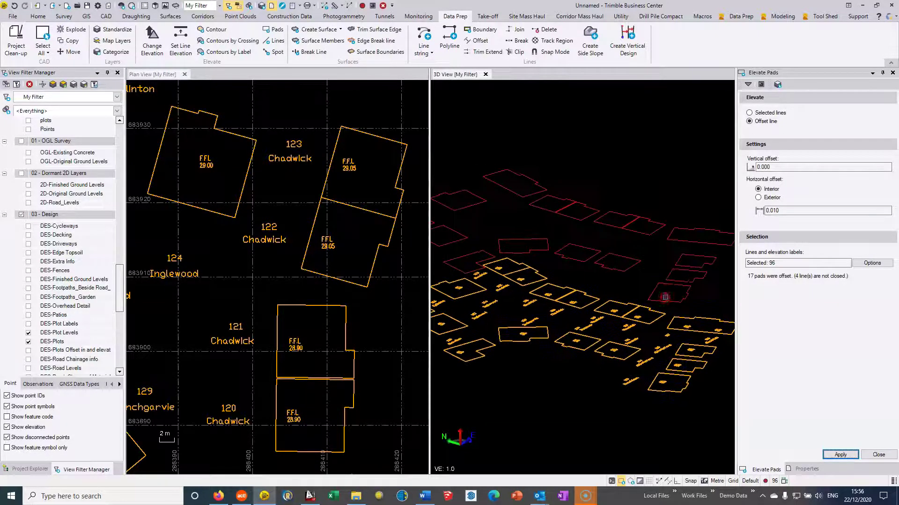
left_click(893, 73)
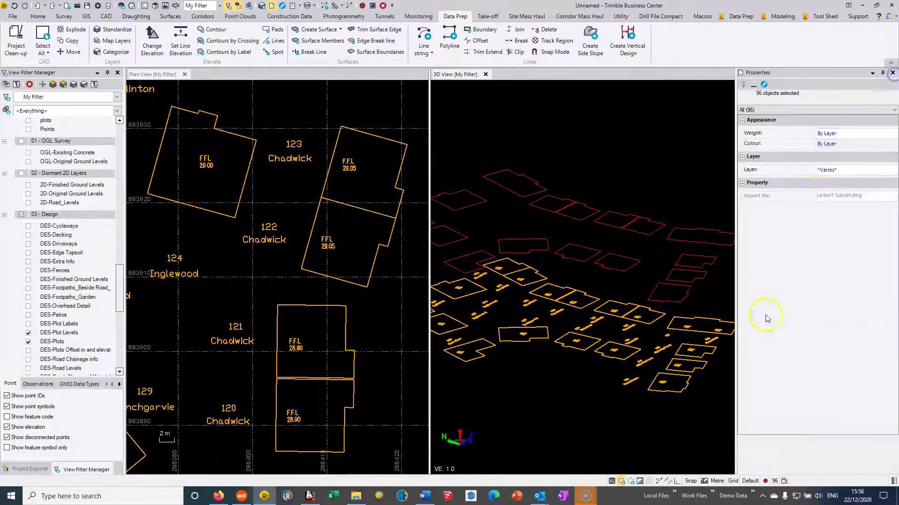
left_click(893, 73)
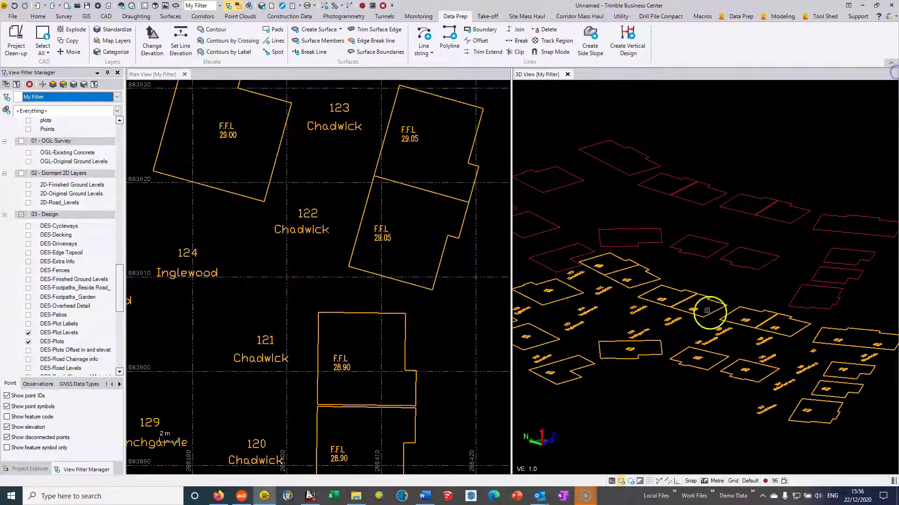
Check one raised offset outline's elevation in its properties against the F.F.L text of its plot in the 3D view.
left_click(683, 226)
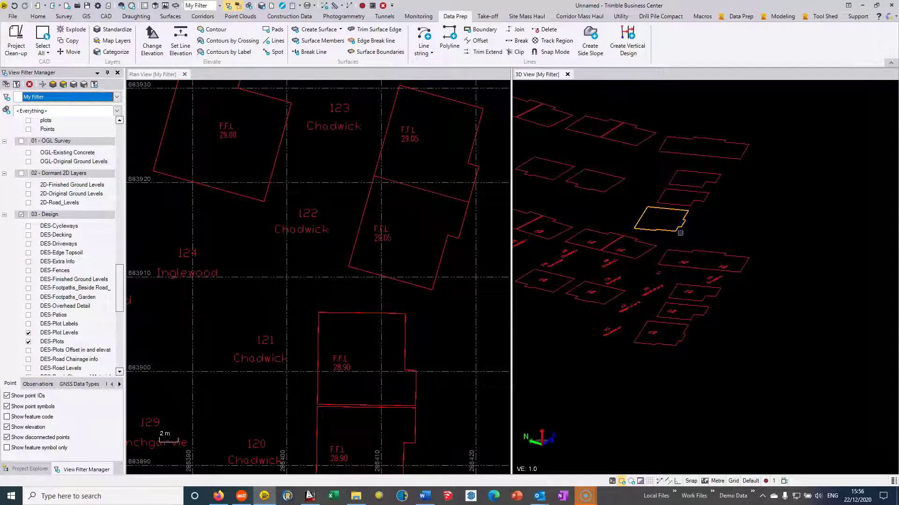
right_click(672, 233)
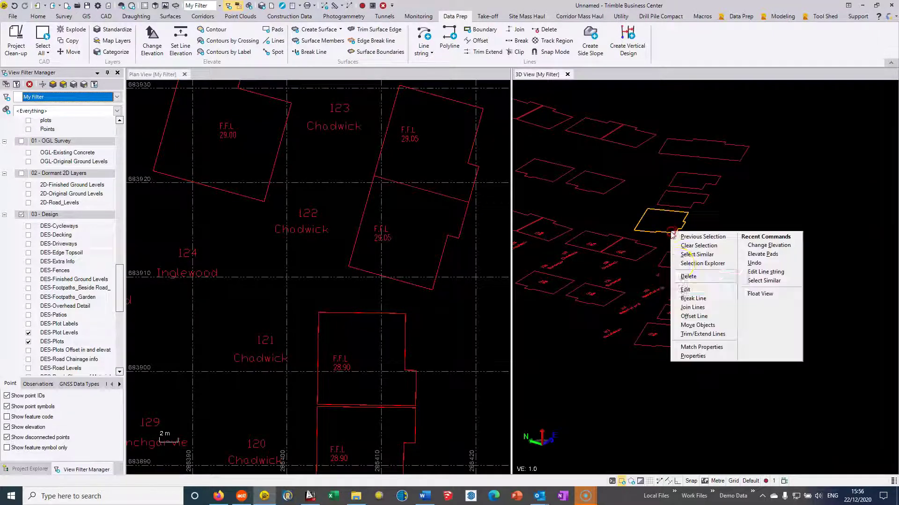
left_click(684, 357)
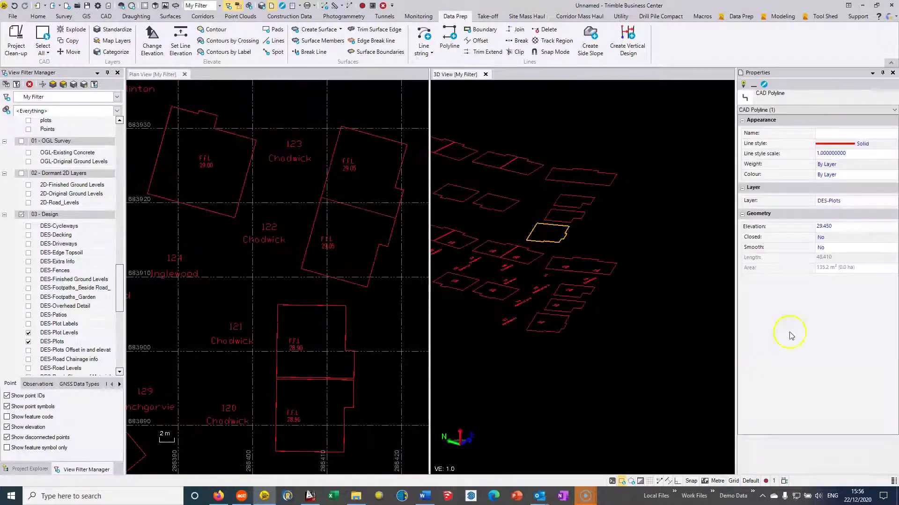
scroll(537, 319, "up", 4)
scroll(537, 318, "up", 5)
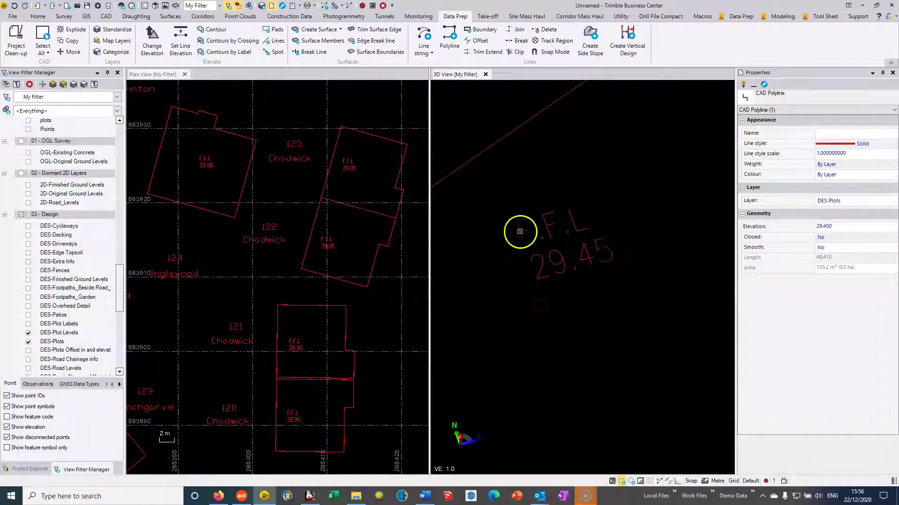
scroll(594, 232, "down", 6)
scroll(596, 232, "down", 2)
Move the raised offset outlines in the 3D view to the layer DES-Plots Offset in and elevated, and close the properties.
left_click_drag(595, 234, 596, 218)
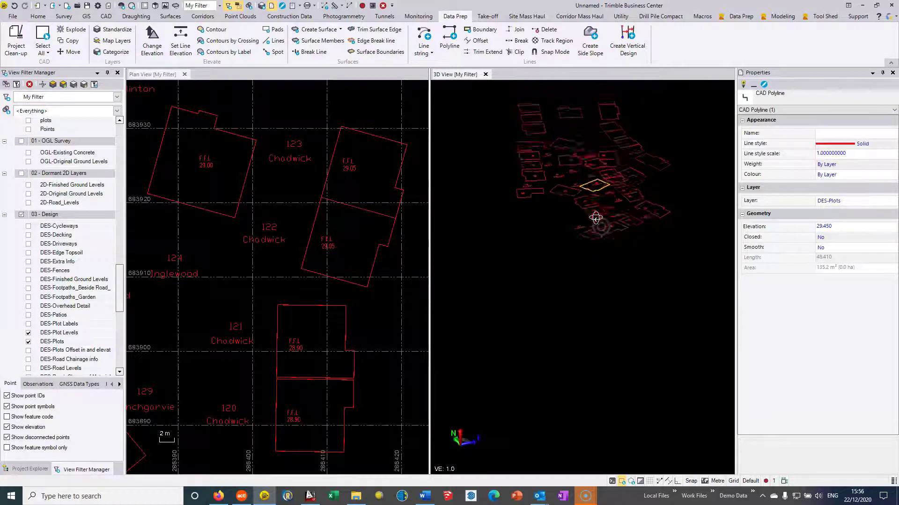
middle_click_drag(596, 218, 602, 194)
left_click(621, 186)
left_click_drag(490, 178, 650, 164)
left_click(842, 200)
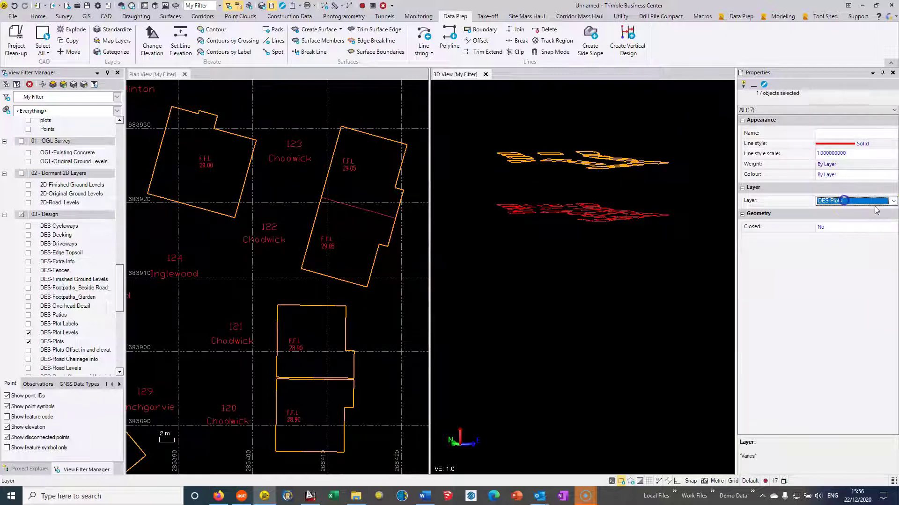
left_click(893, 201)
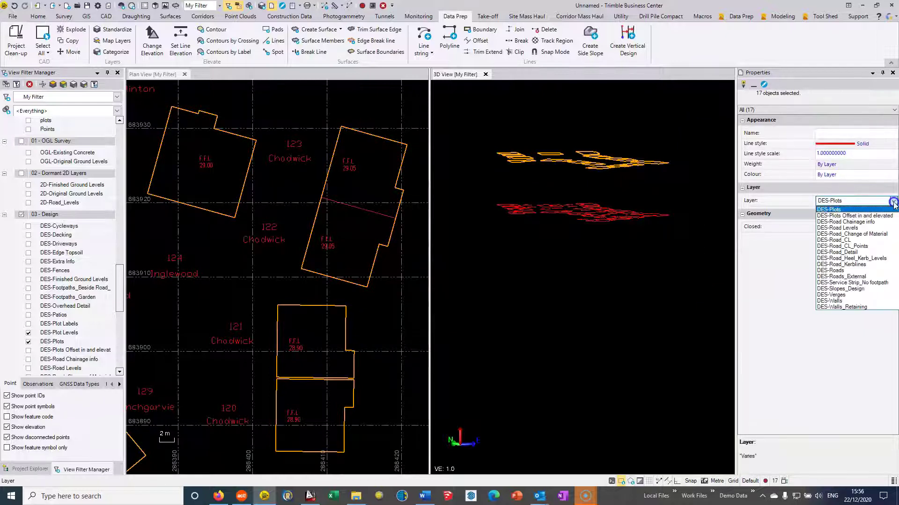
left_click(831, 216)
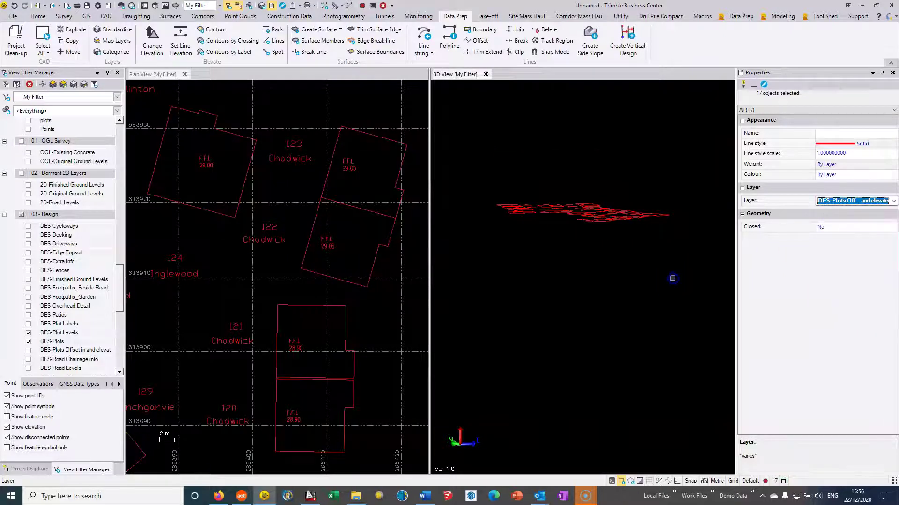
left_click(892, 73)
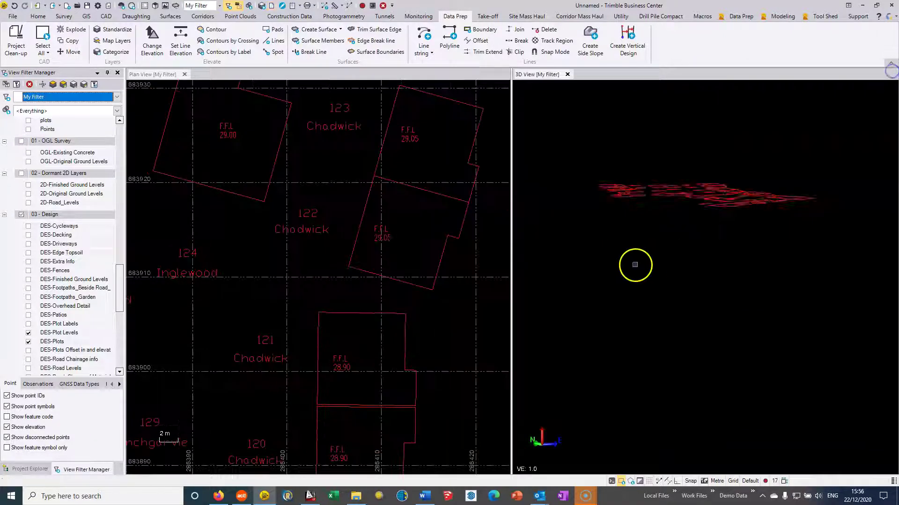
Show all the 03 - Design layers and examine the level points around the house corners of plot 125 in the plan view.
scroll(421, 316, "down", 5)
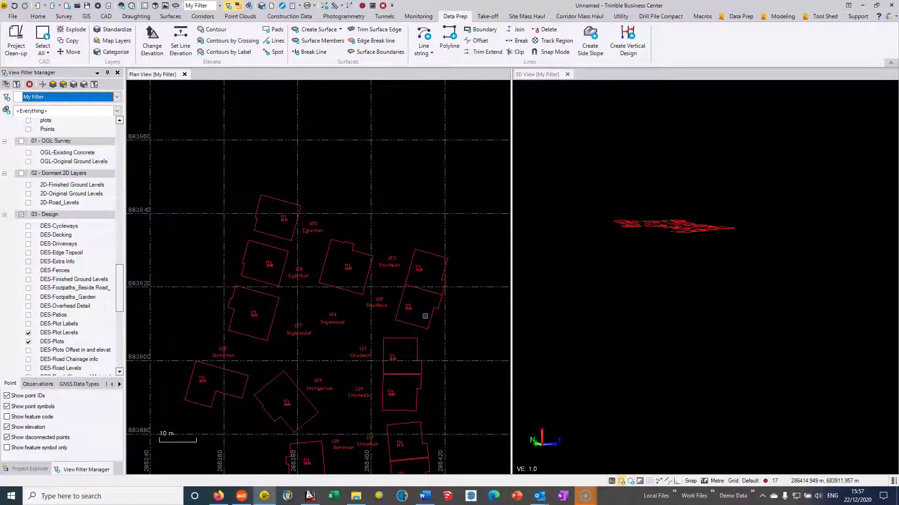
middle_click_drag(375, 286, 382, 270)
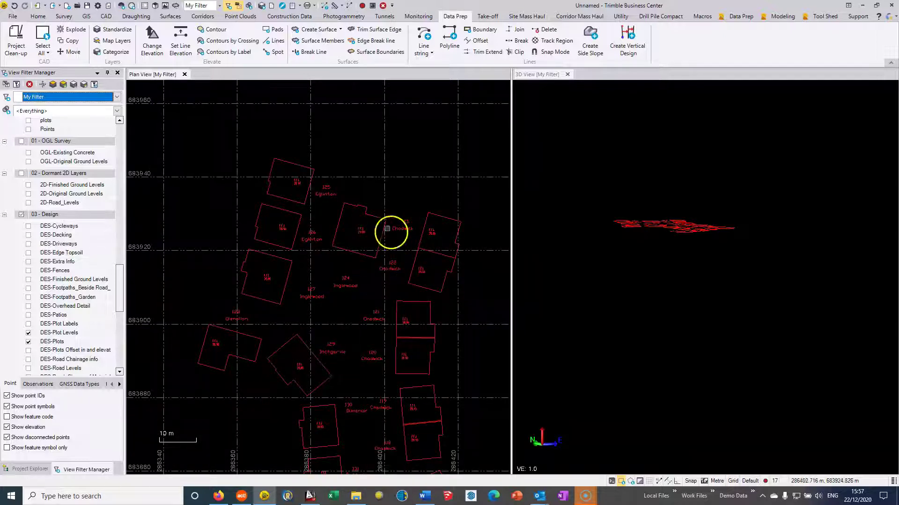
left_click(20, 215)
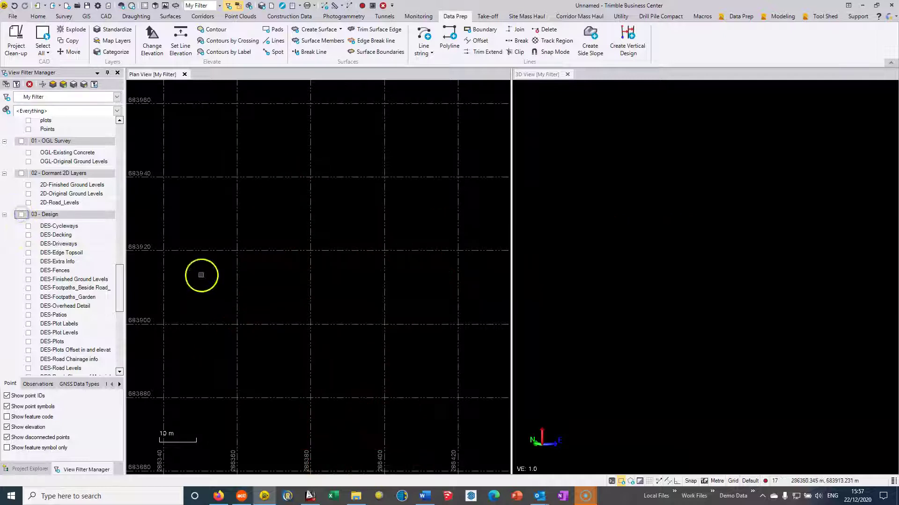
scroll(289, 208, "up", 5)
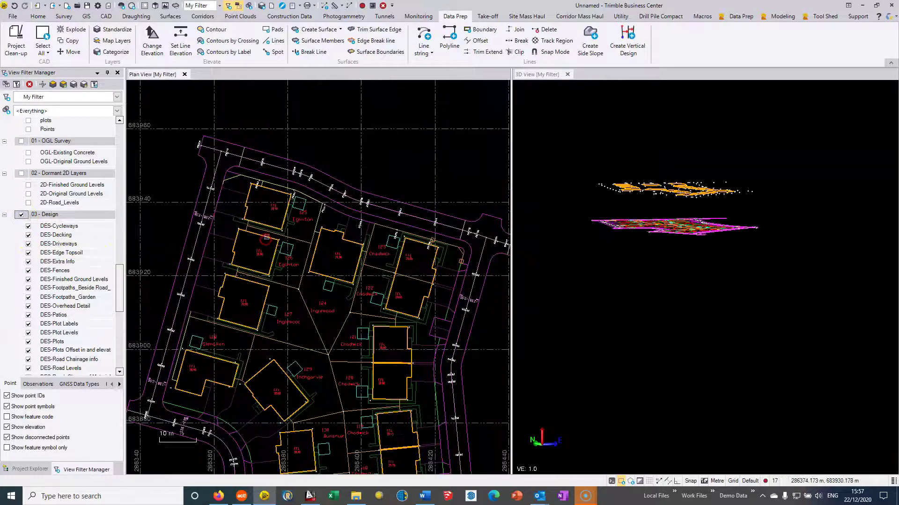
scroll(315, 214, "up", 6)
middle_click_drag(314, 206, 392, 261)
scroll(347, 232, "up", 1)
middle_click_drag(191, 187, 275, 220)
left_click(282, 197)
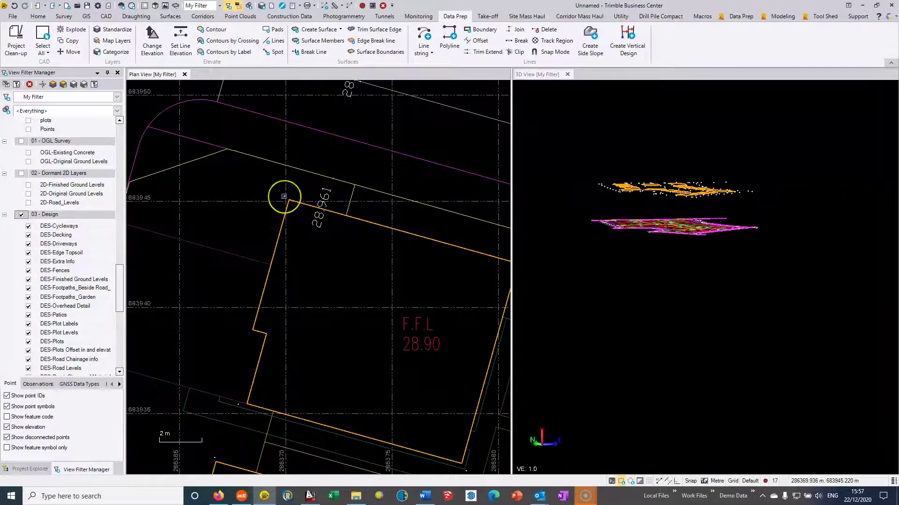
middle_click_drag(380, 250, 348, 171)
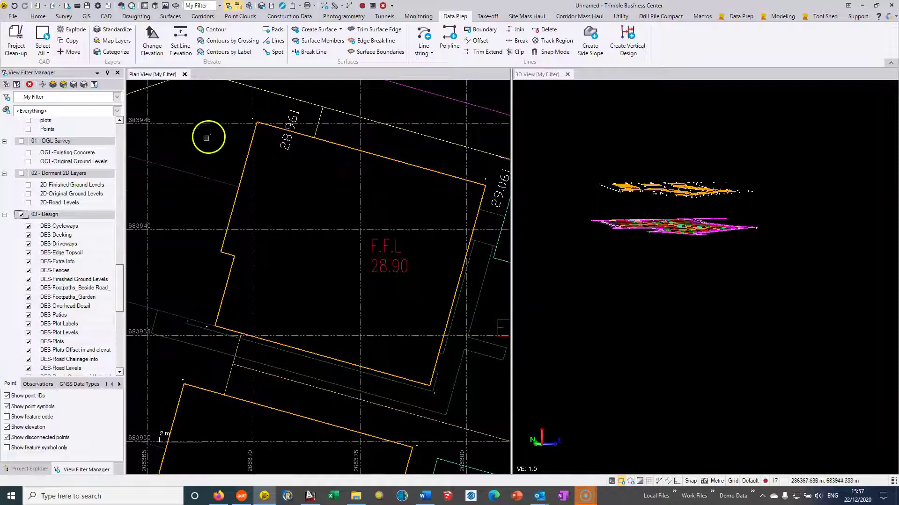
Clear the selection, close the 3D view and hide the DES-Plots Offset in and elevated layer.
left_click(657, 274)
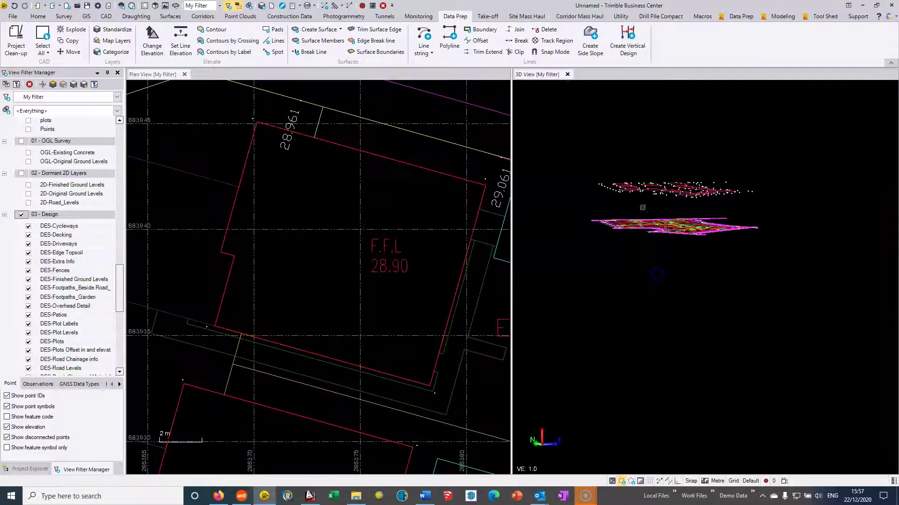
left_click(567, 75)
scroll(445, 269, "up", 2)
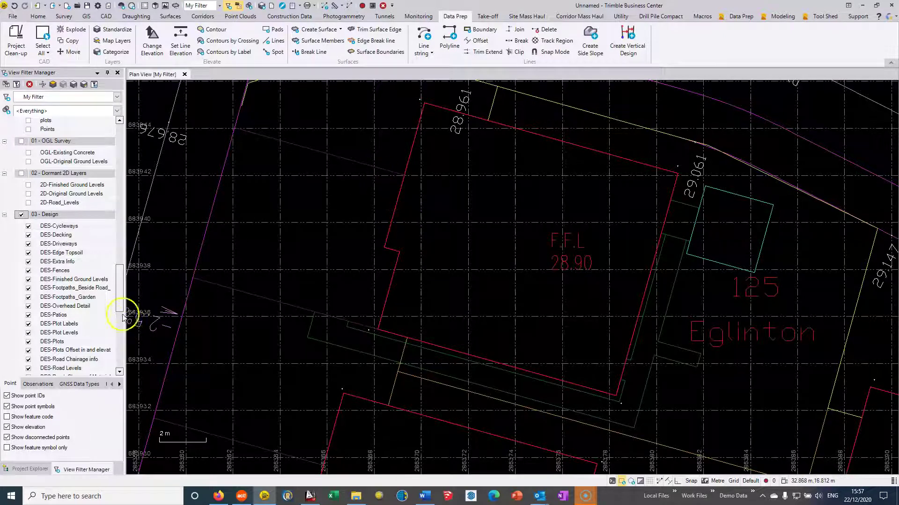
scroll(117, 287, "down", 2)
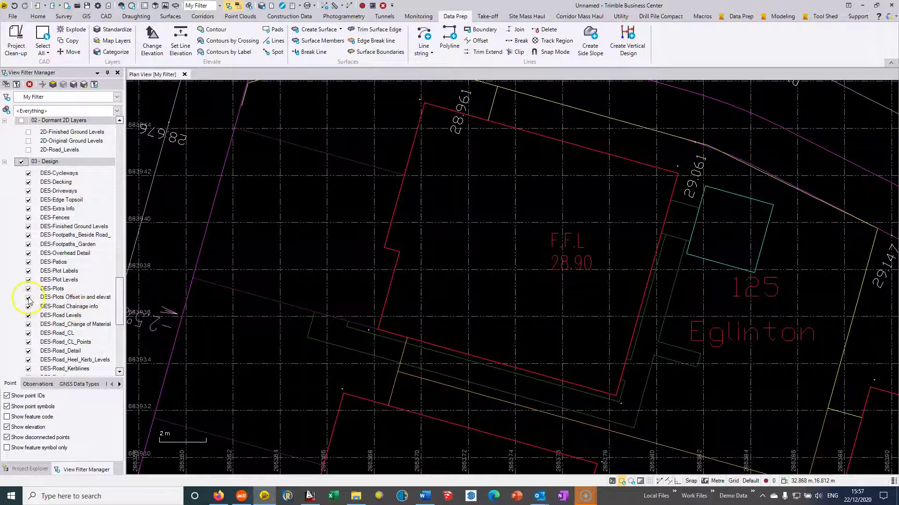
left_click(28, 298)
Select a finished ground level point and the house outline line string of plot 125, and show only their layers.
middle_click_drag(445, 186, 424, 235)
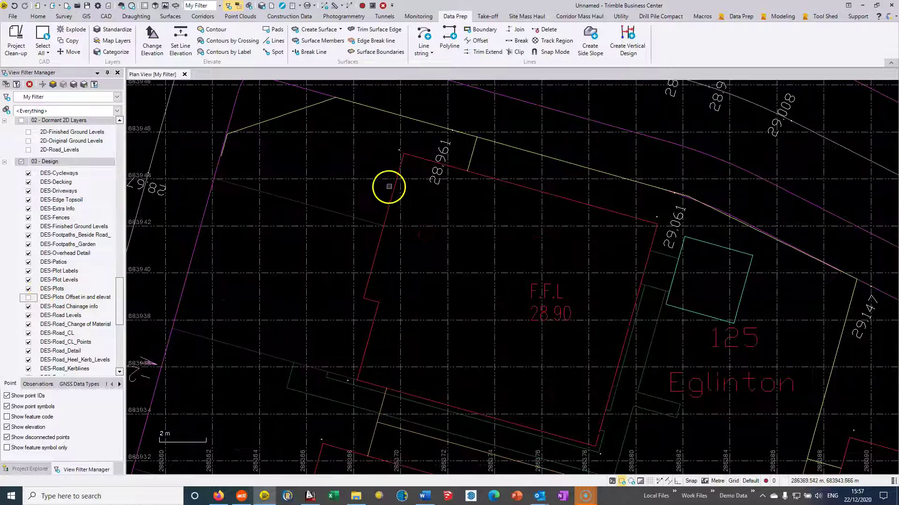
left_click(397, 186)
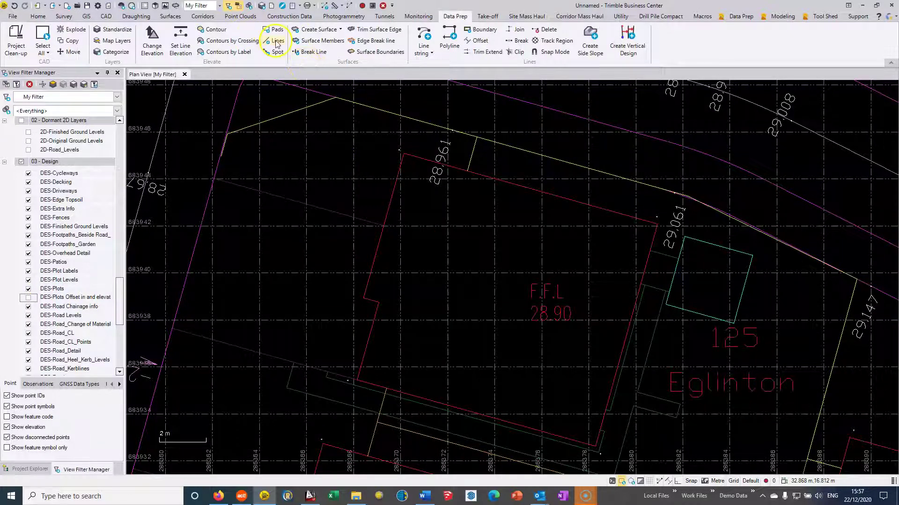
left_click(405, 156)
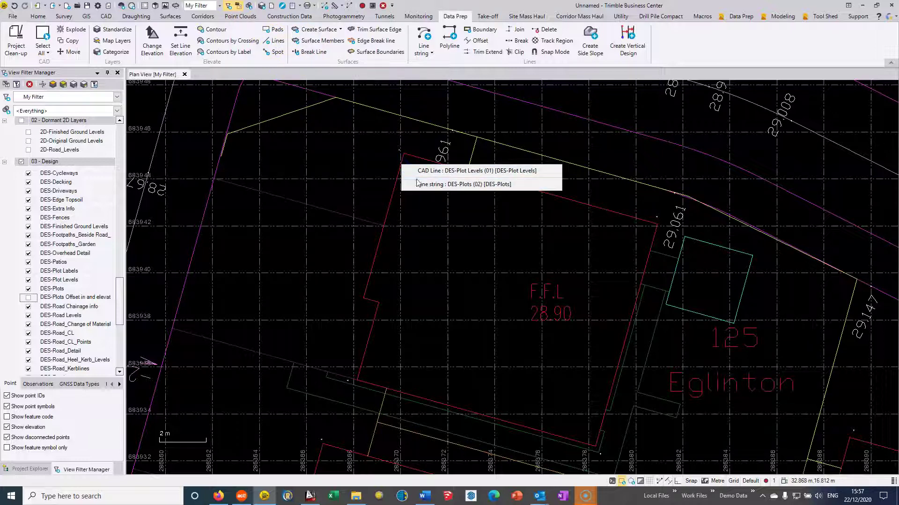
left_click(418, 185)
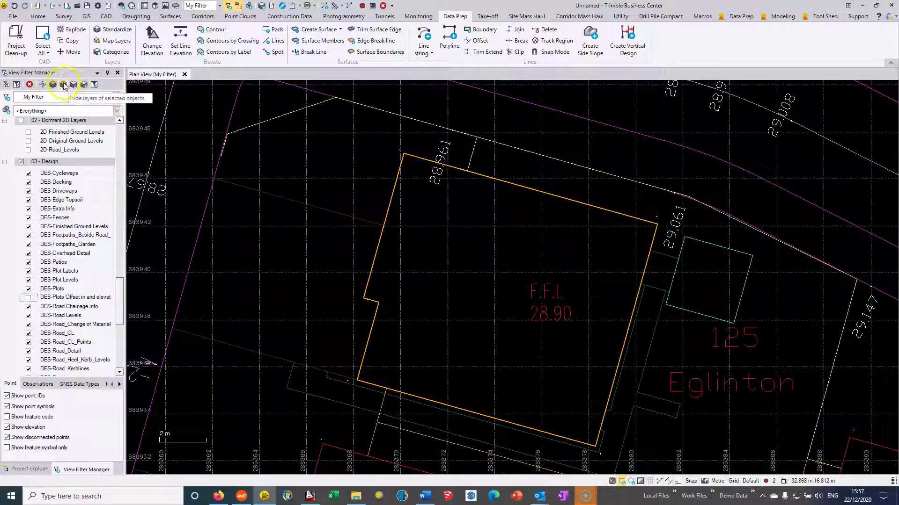
left_click(75, 86)
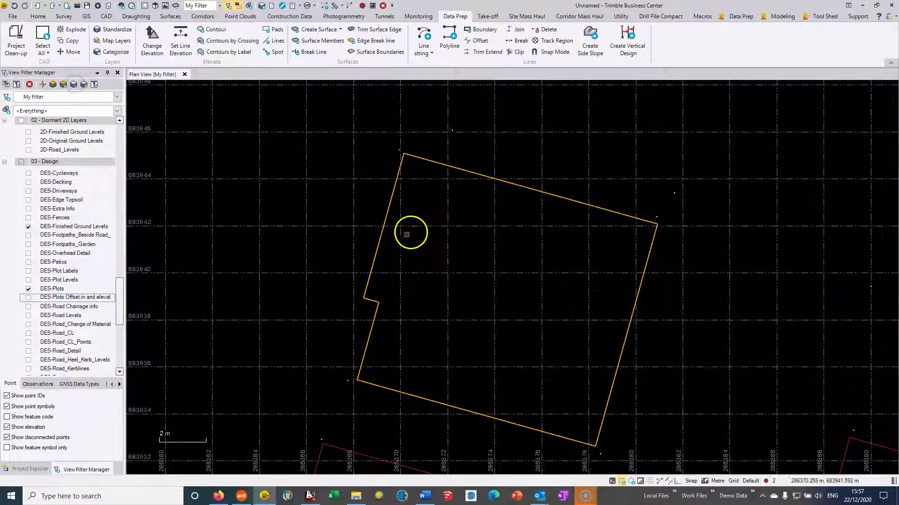
Select all the house outlines with their surrounding level points, and start Elevate Lines with the VPI placement set to Point.
scroll(407, 233, "down", 5)
middle_click_drag(420, 259, 385, 184)
left_click_drag(270, 395, 502, 143)
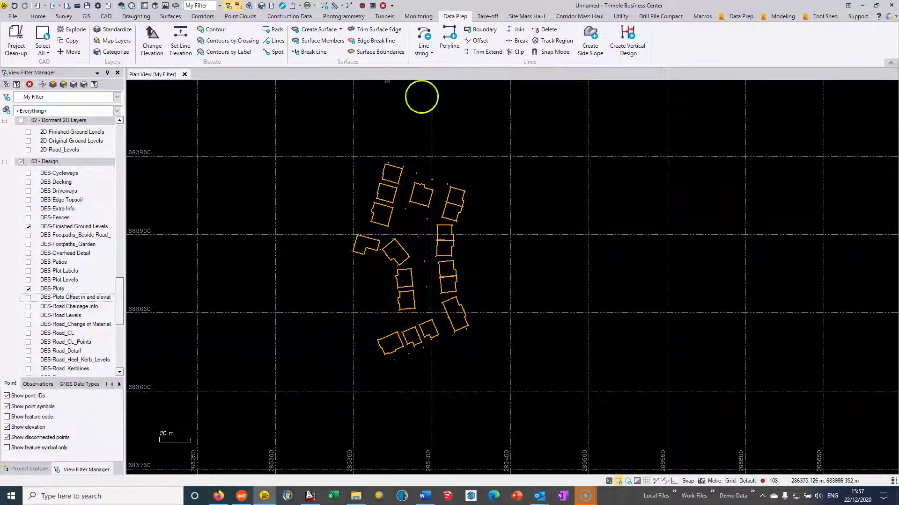
left_click(279, 43)
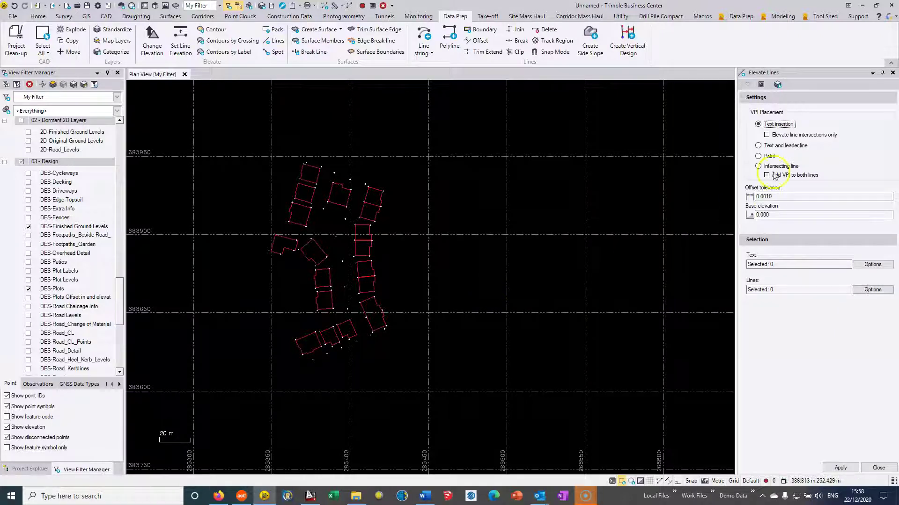
left_click(762, 215)
left_click(759, 157)
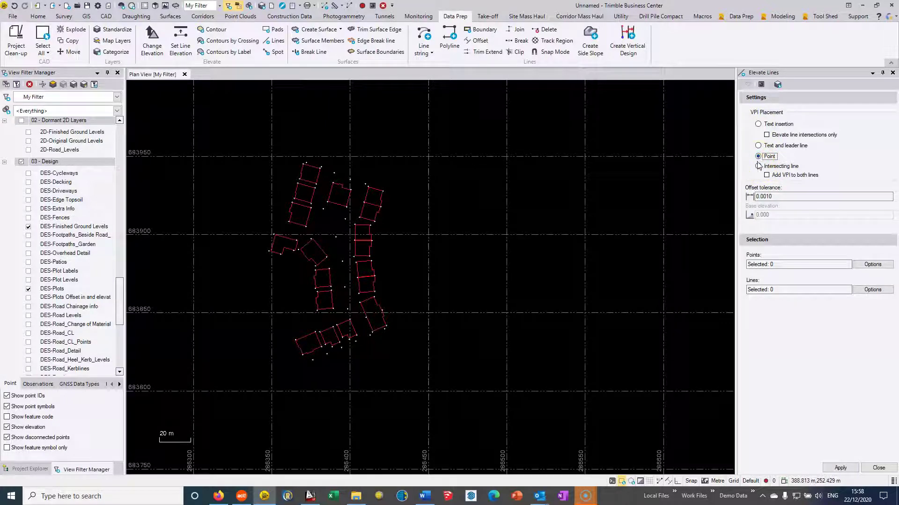
Measure the offset tolerance from the level point to the nearest corner of plot 125's house outline.
left_click_drag(773, 196, 761, 196)
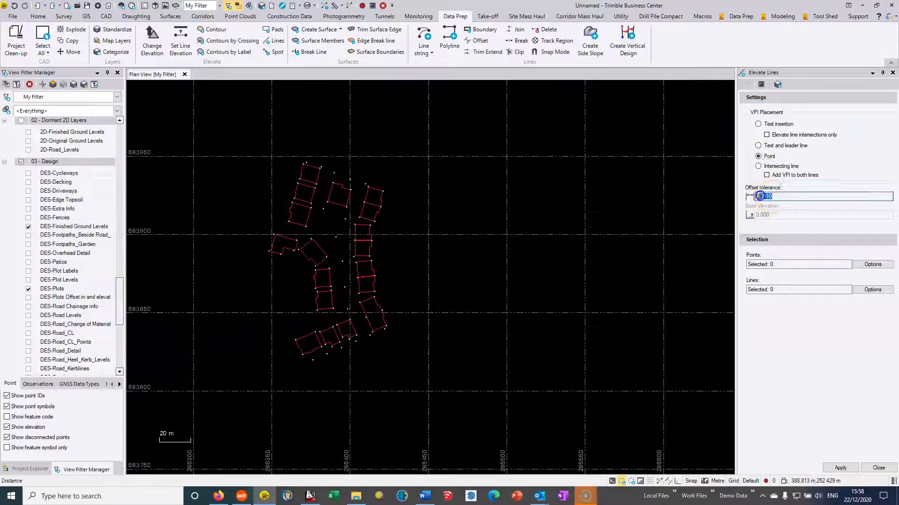
scroll(262, 192, "up", 5)
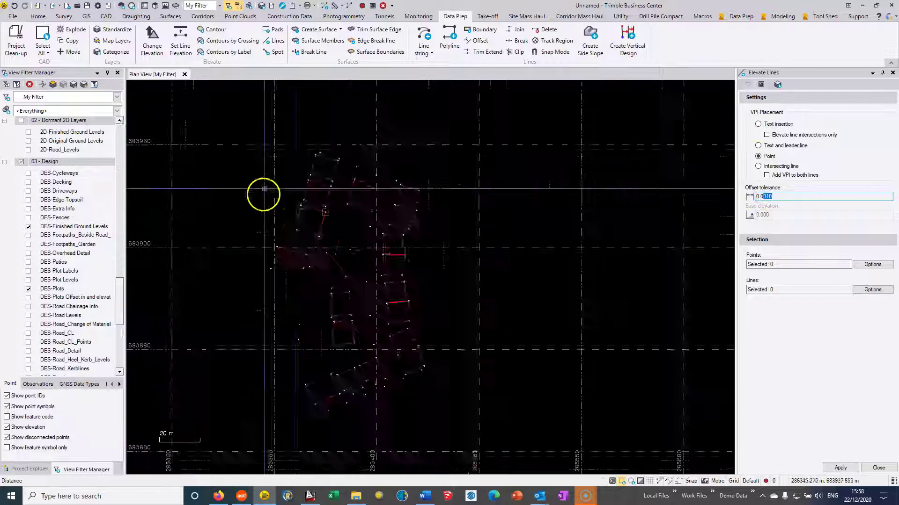
scroll(397, 216, "up", 6)
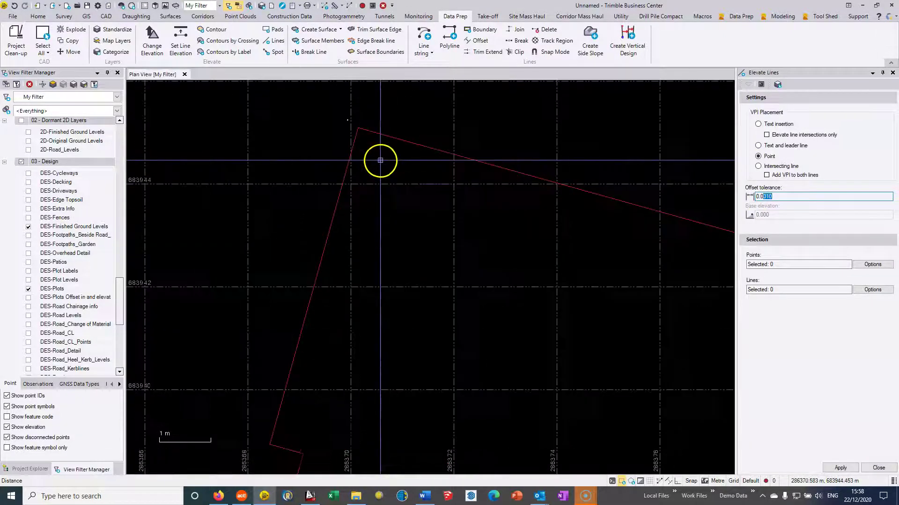
left_click(396, 191)
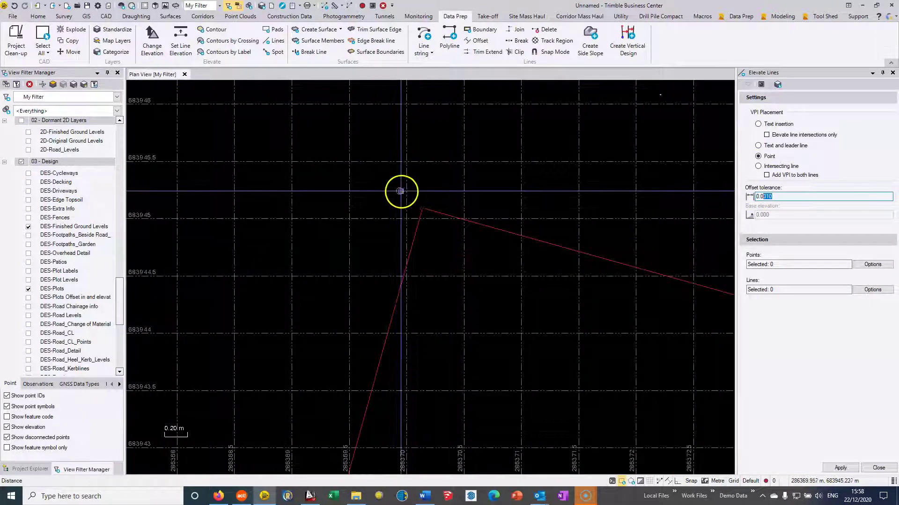
left_click(422, 208)
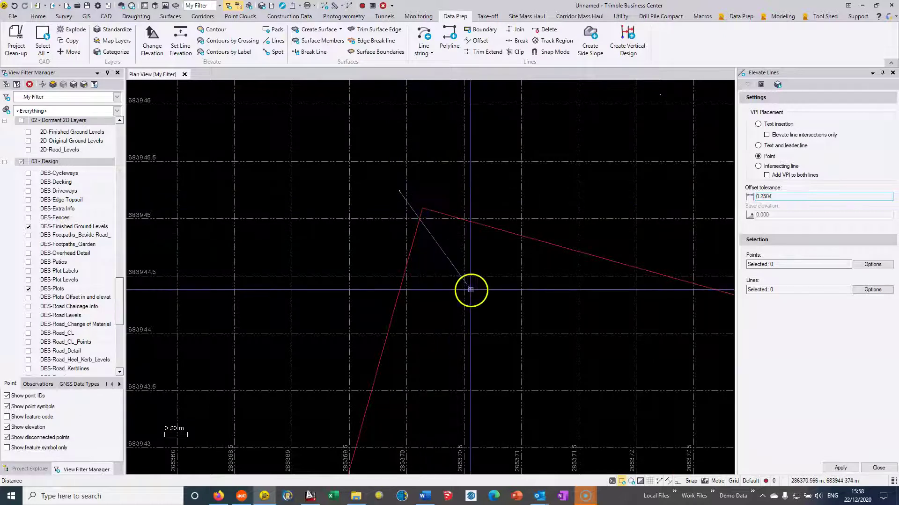
Check the gaps between points and corners at the other houses, and set the offset tolerance to 0.4.
scroll(582, 341, "down", 6)
middle_click_drag(591, 346, 401, 157)
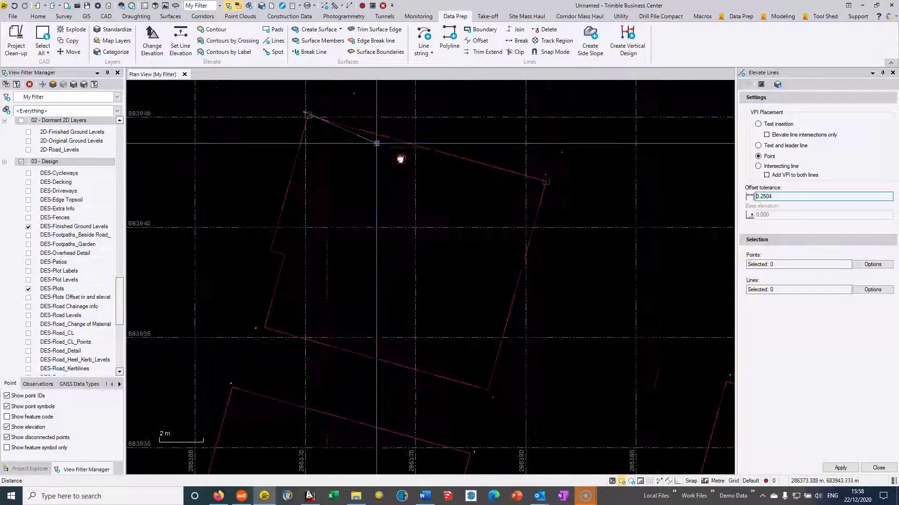
middle_click_drag(505, 385, 545, 278)
scroll(608, 276, "down", 4)
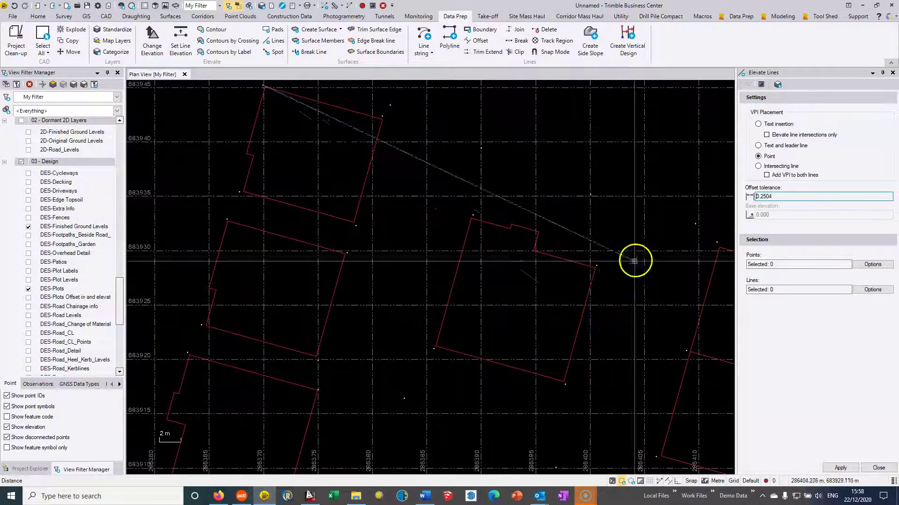
scroll(596, 351, "down", 2)
middle_click_drag(596, 351, 555, 279)
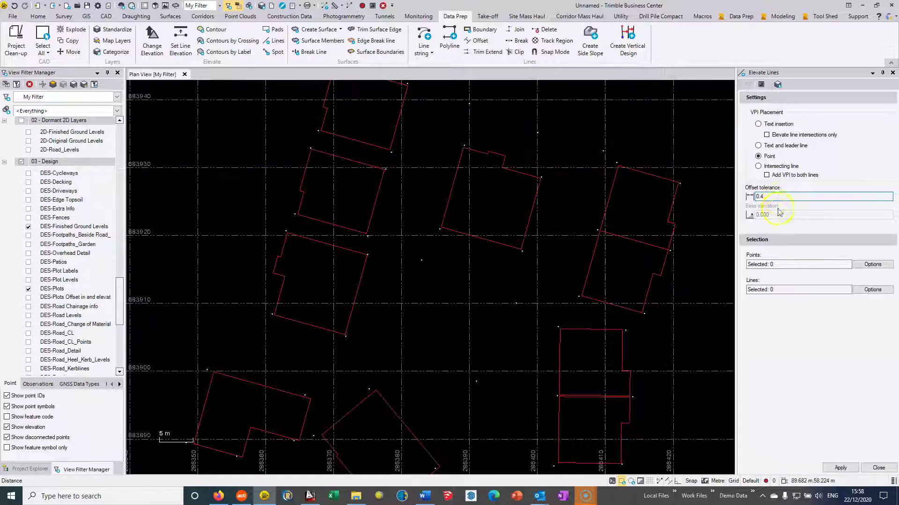
Assign all the visible level points and house outlines as the points and lines of Elevate Lines, and apply the elevation.
left_click(781, 265)
key("ctrl+a")
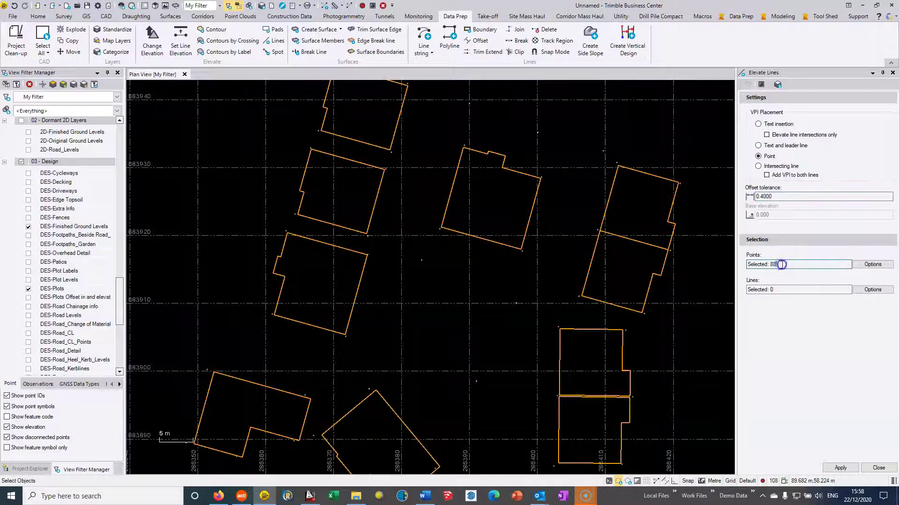
scroll(471, 184, "down", 5)
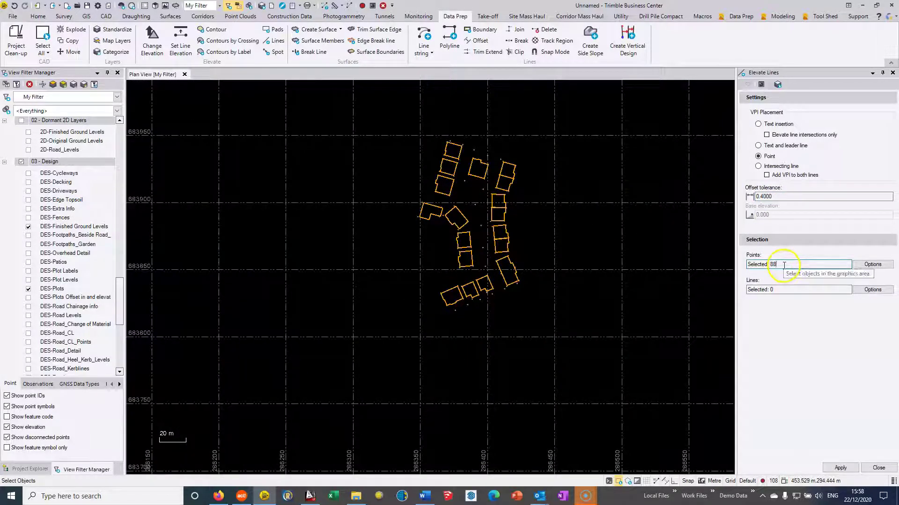
left_click(784, 290)
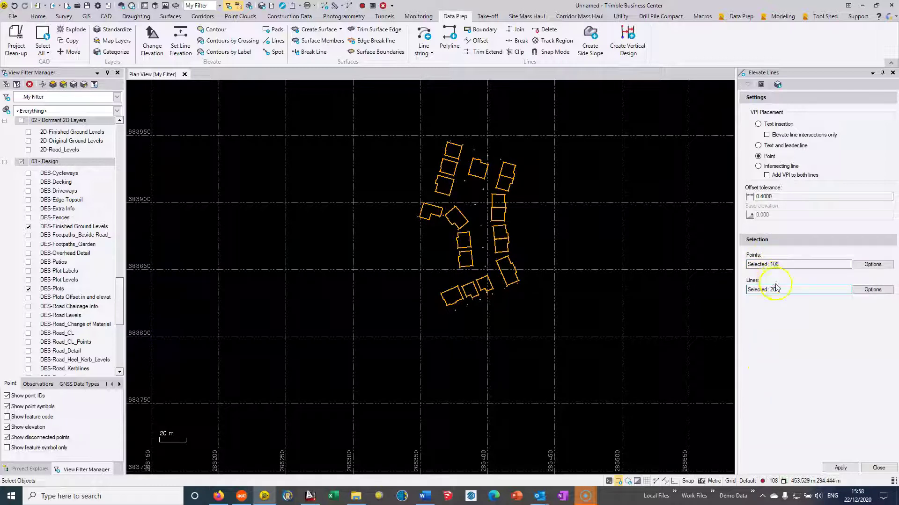
left_click(835, 468)
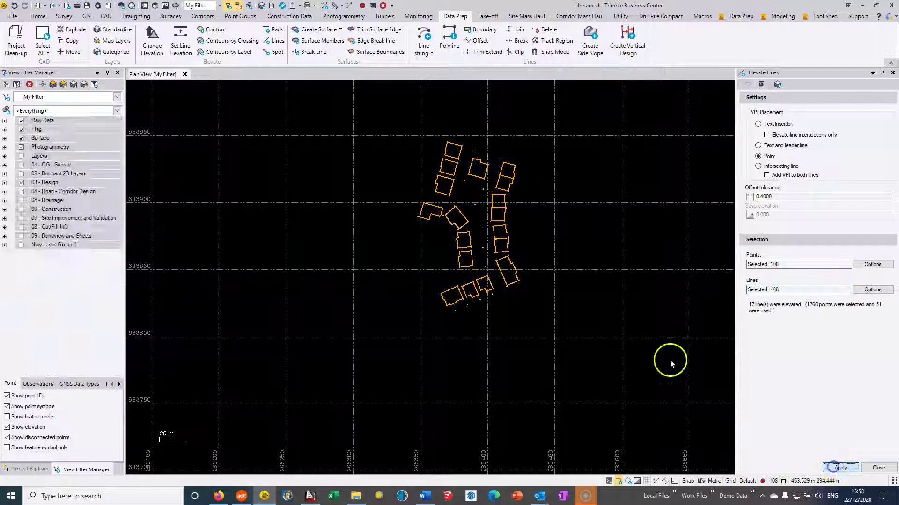
Open a 3D view, show the DES-Plots Offset in and elevated layer, and inspect the elevated house outlines against the offset pads.
left_click(156, 7)
left_click_drag(434, 318, 459, 220)
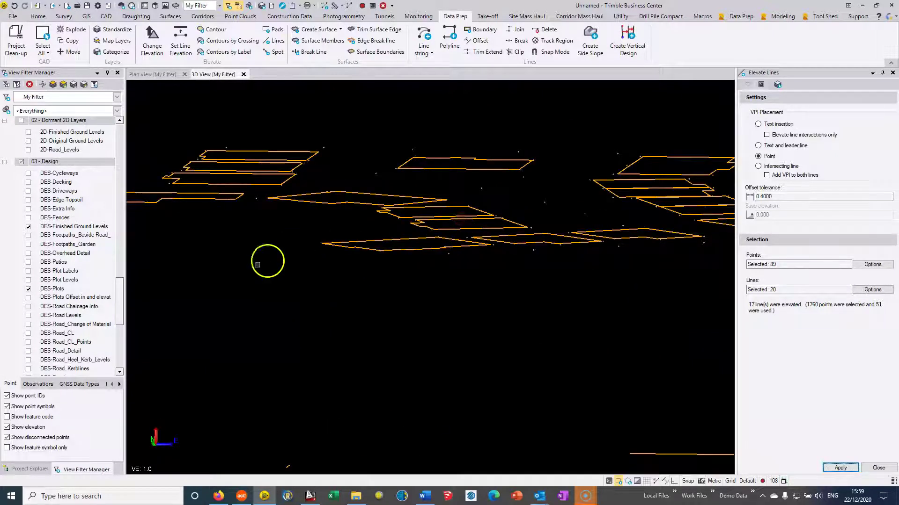
left_click(29, 299)
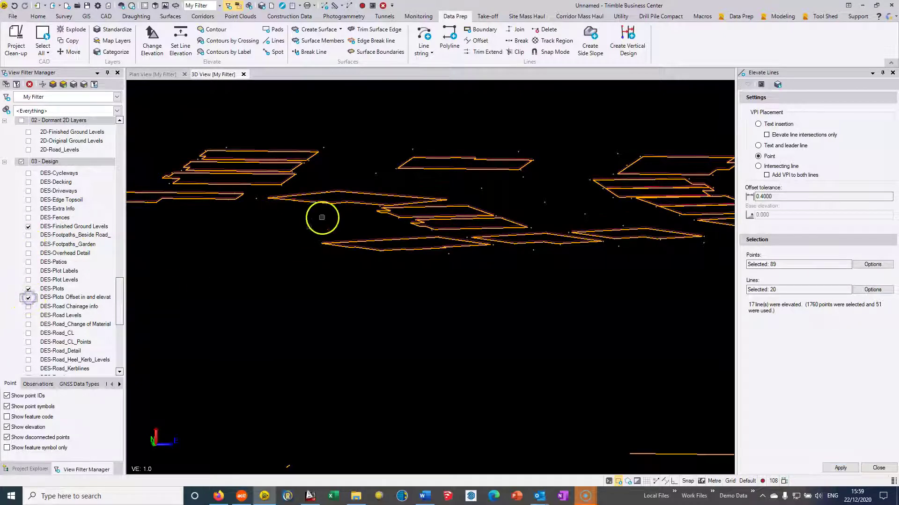
middle_click_drag(344, 197, 510, 221)
scroll(375, 223, "up", 7)
mouse_move(371, 195)
left_mouse_down()
mouse_move(440, 205)
mouse_move(362, 212)
mouse_move(503, 216)
mouse_move(548, 315)
mouse_move(468, 220)
mouse_move(350, 210)
mouse_move(442, 217)
mouse_move(645, 285)
mouse_move(581, 261)
mouse_move(603, 247)
mouse_move(510, 217)
mouse_move(507, 225)
mouse_move(543, 246)
mouse_move(487, 214)
mouse_move(484, 242)
mouse_move(488, 231)
left_mouse_up()
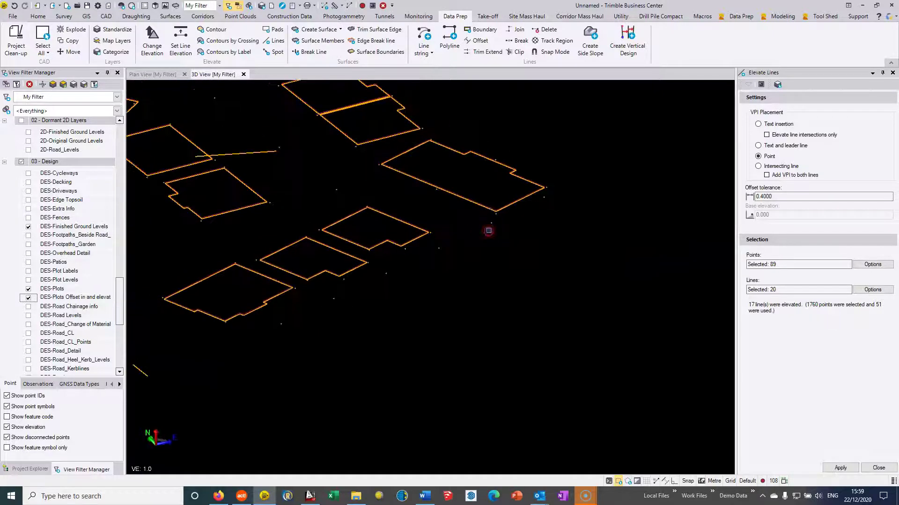